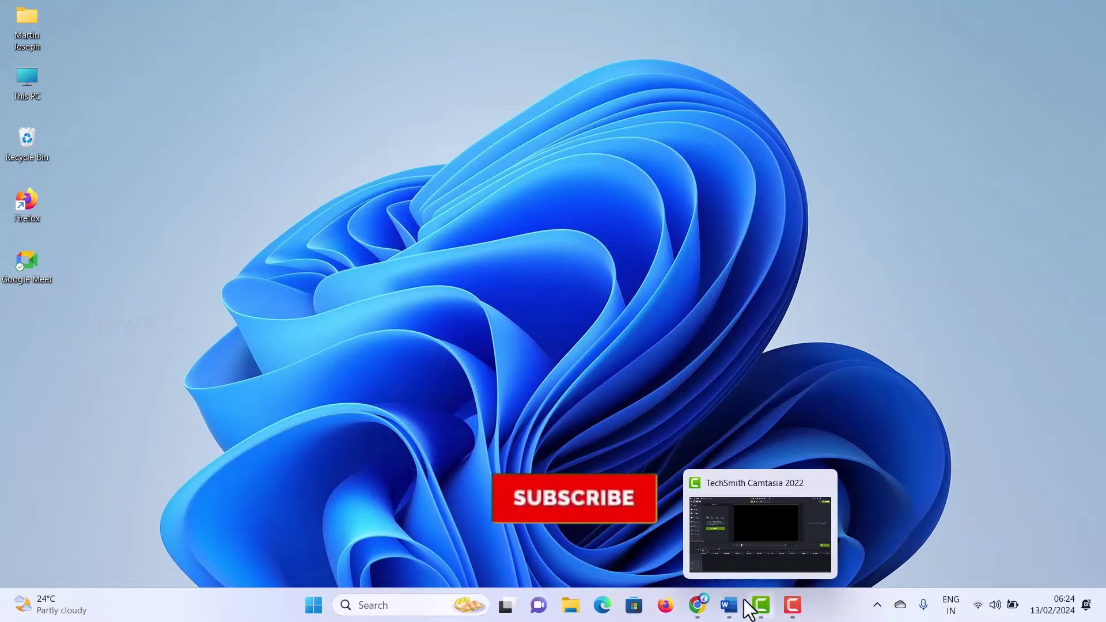
Bring the blank Document2 Word window to the front from the taskbar preview.
mouse_move(728, 604)
left_click(803, 550)
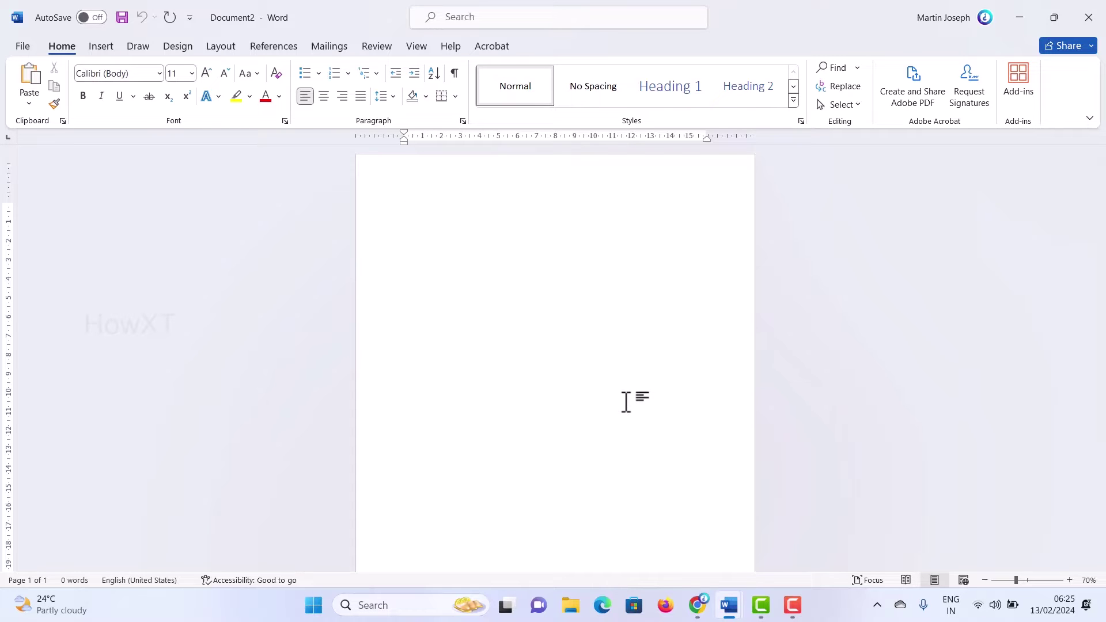
Set Document2's page orientation to Landscape, then bring Chrome forward.
scroll(572, 280, "down", 1)
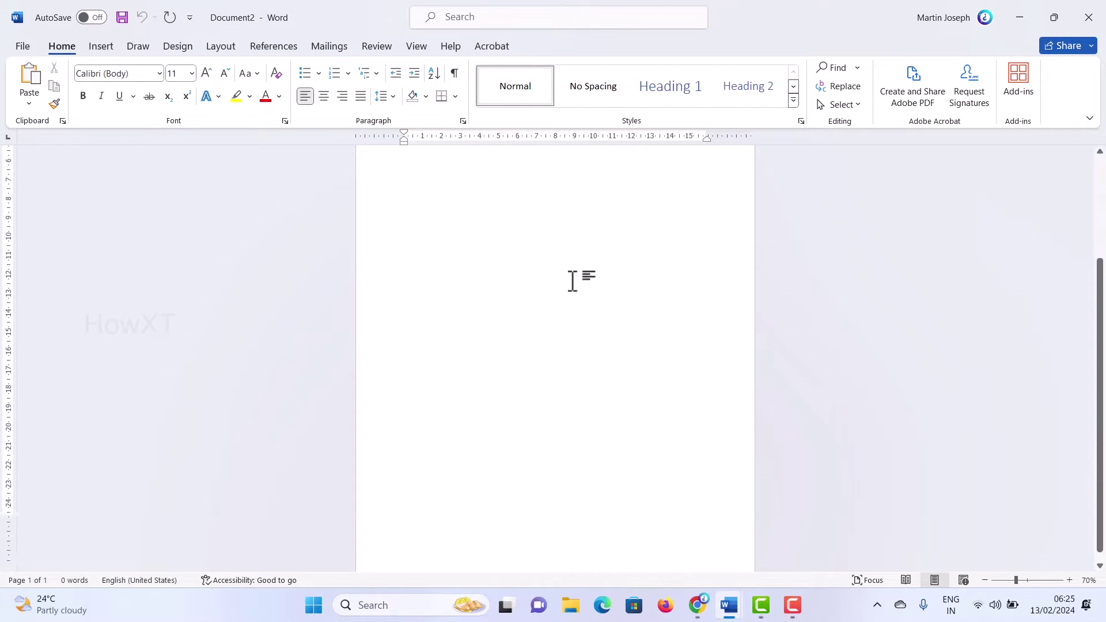
scroll(572, 280, "up", 1)
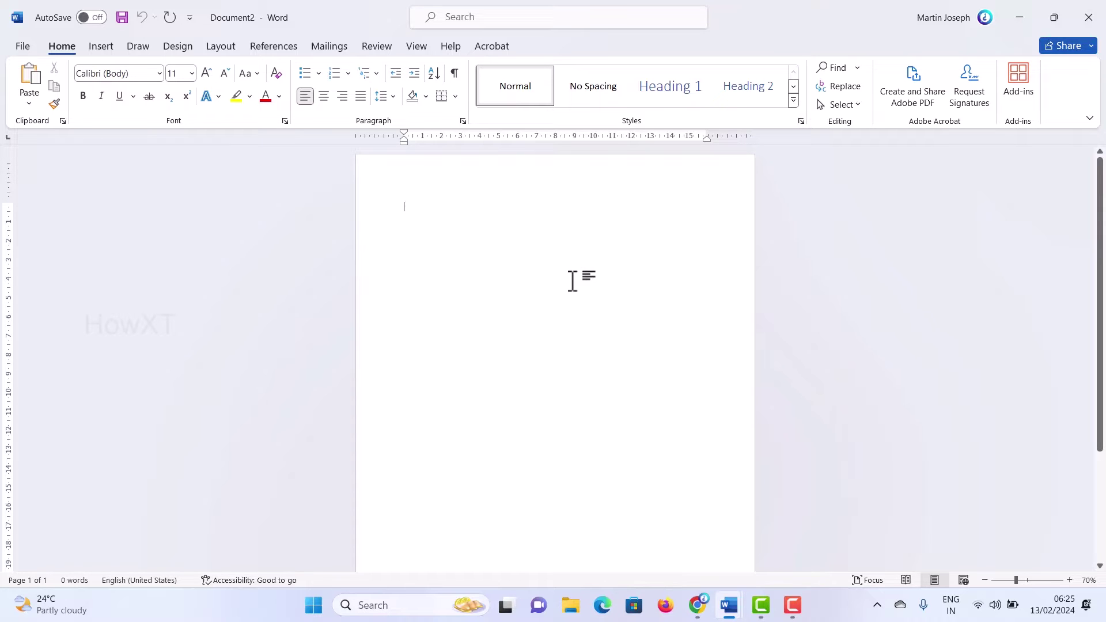
left_click(224, 47)
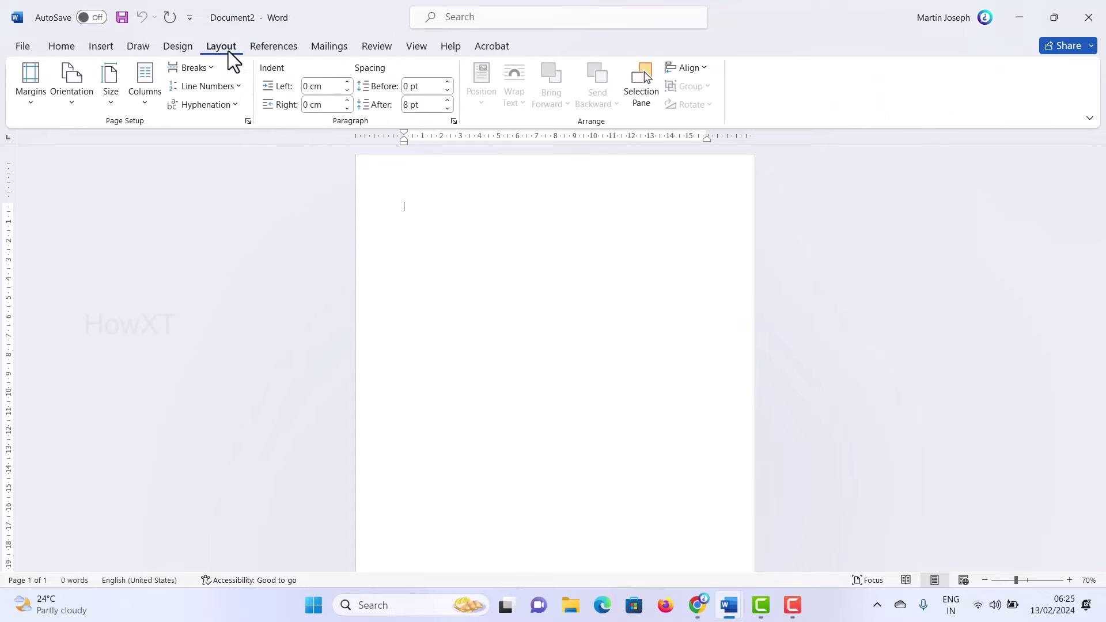
left_click(75, 101)
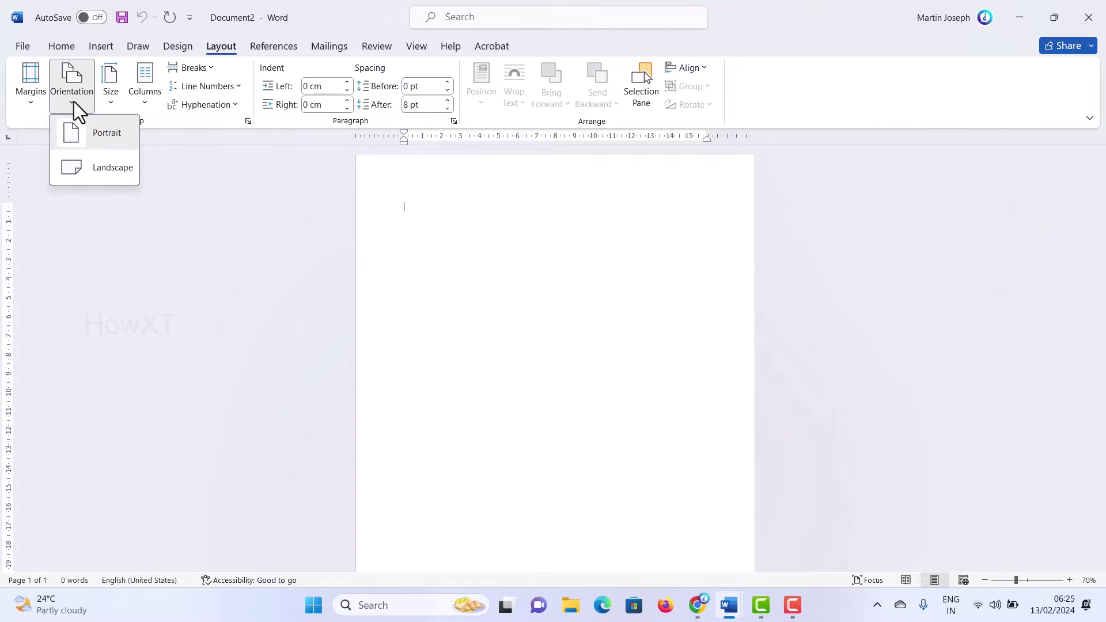
left_click(82, 174)
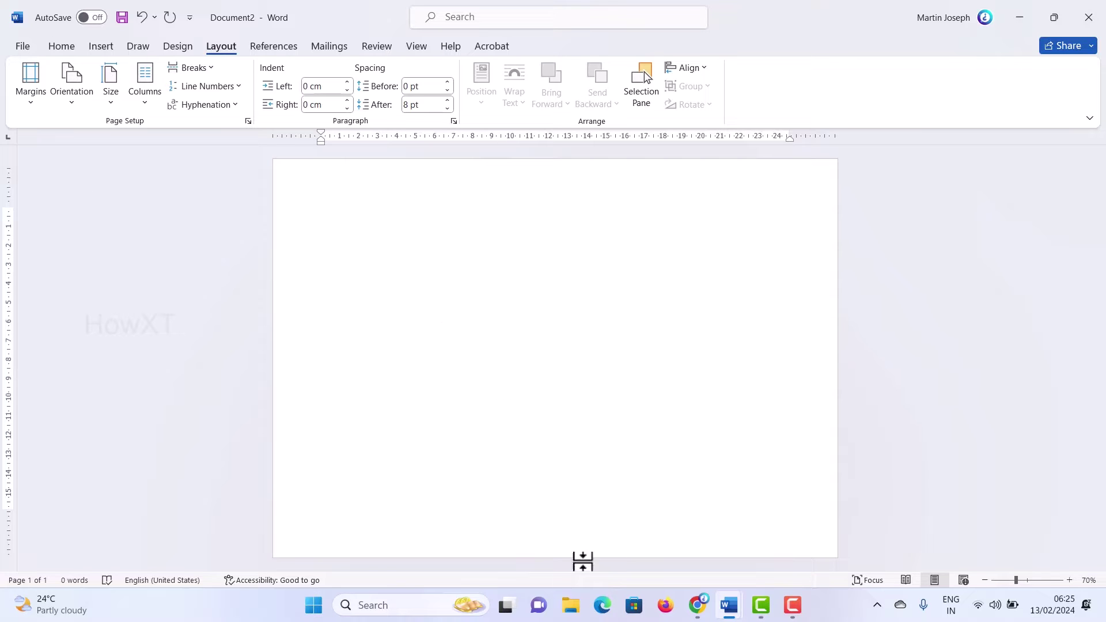
left_click(697, 604)
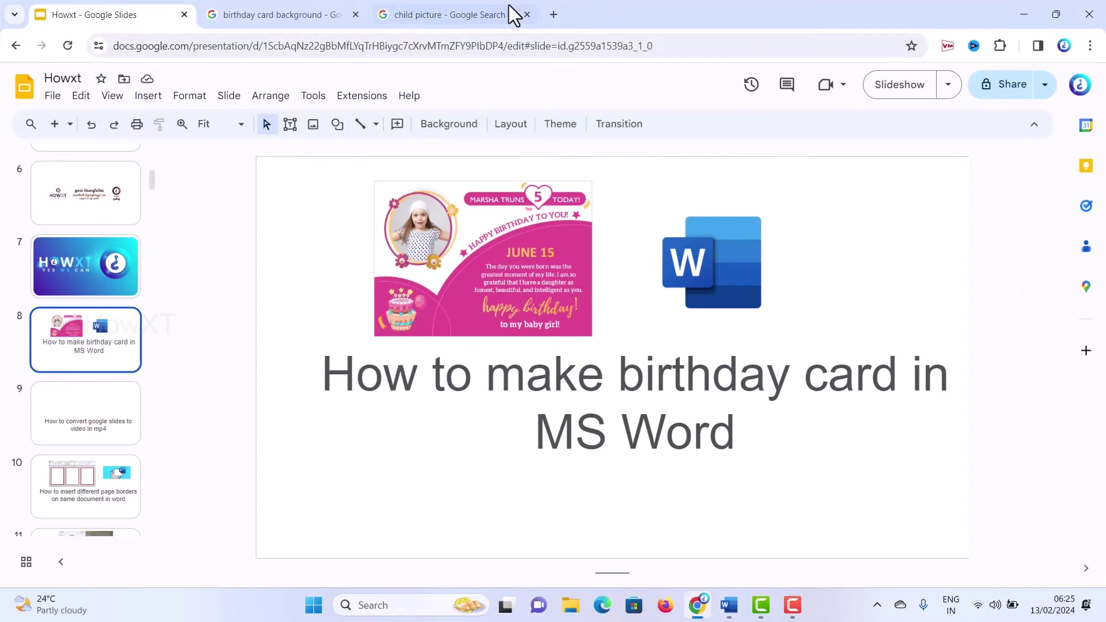
Browse the birthday card background results until the pink balloons with gold ribbon image is previewed.
left_click(509, 12)
left_click(327, 11)
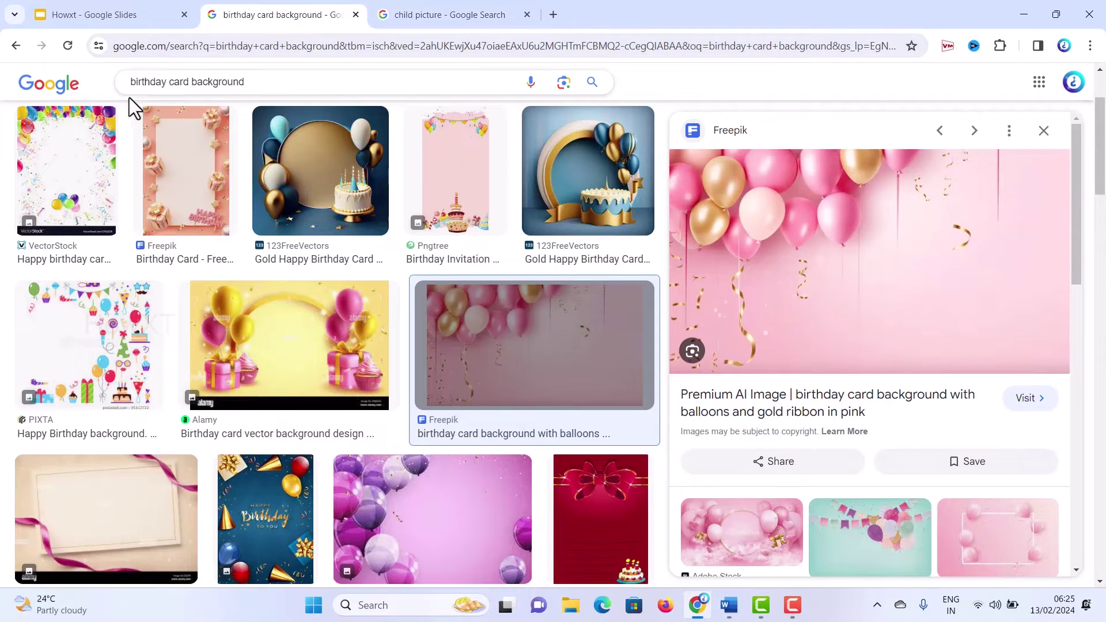
scroll(307, 252, "up", 1)
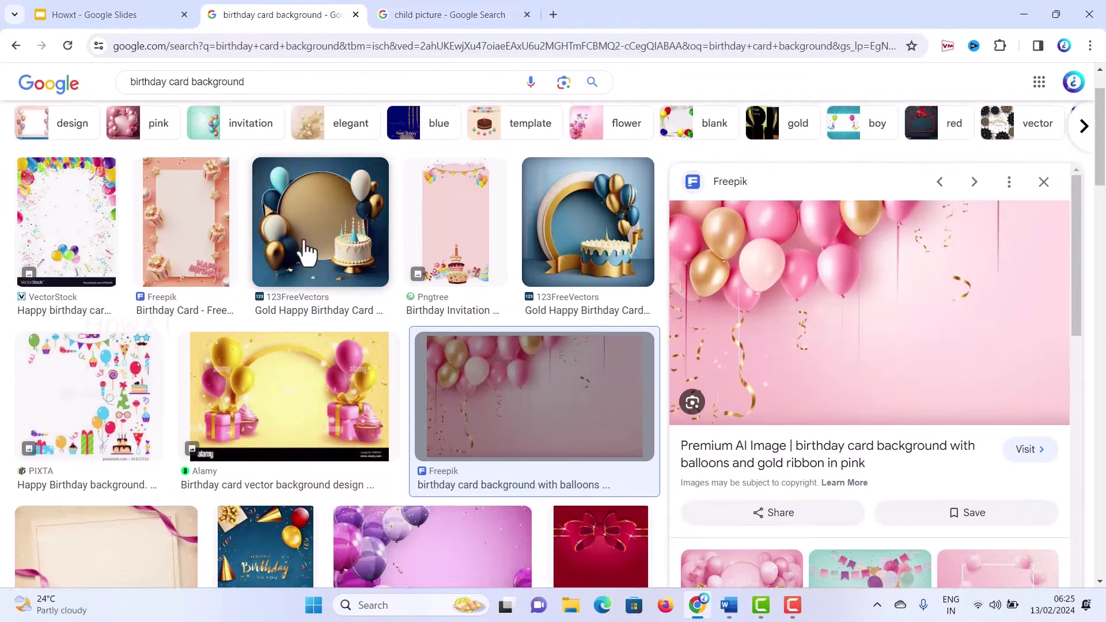
scroll(307, 252, "up", 1)
left_click(578, 275)
left_click(78, 278)
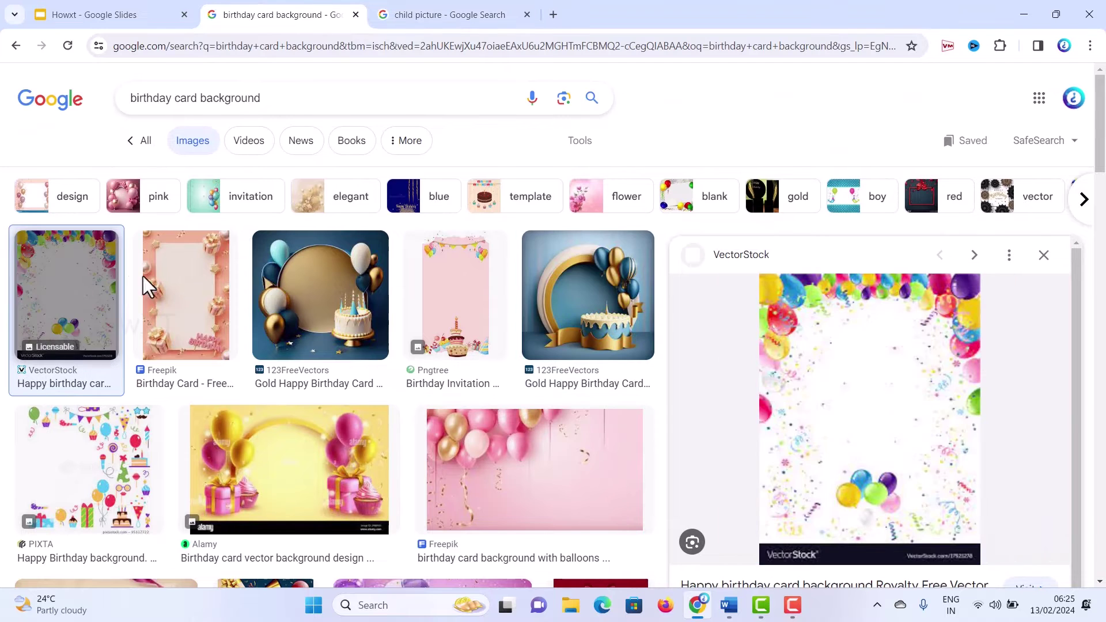
scroll(173, 285, "down", 4)
left_click(293, 257)
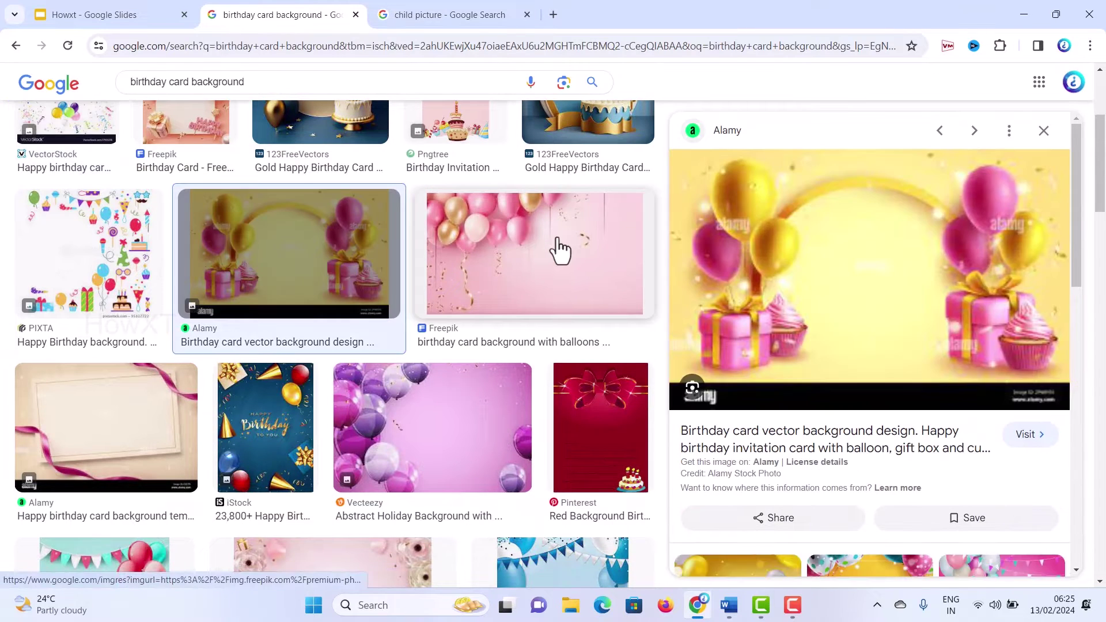
left_click(559, 249)
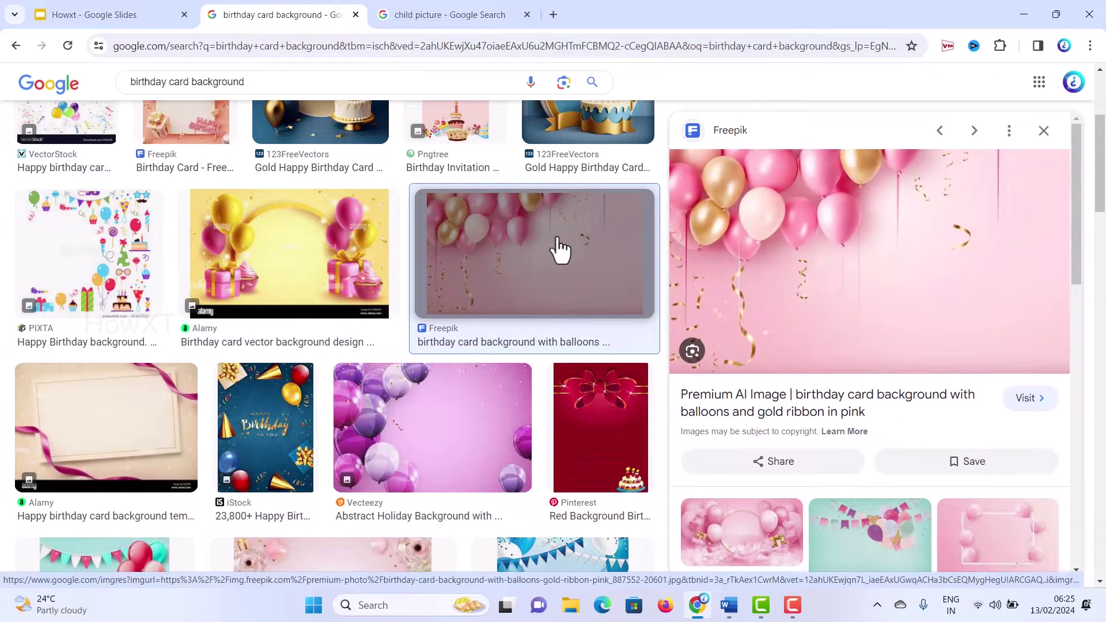
Copy the pink balloons image and return to the Word document.
right_click(842, 226)
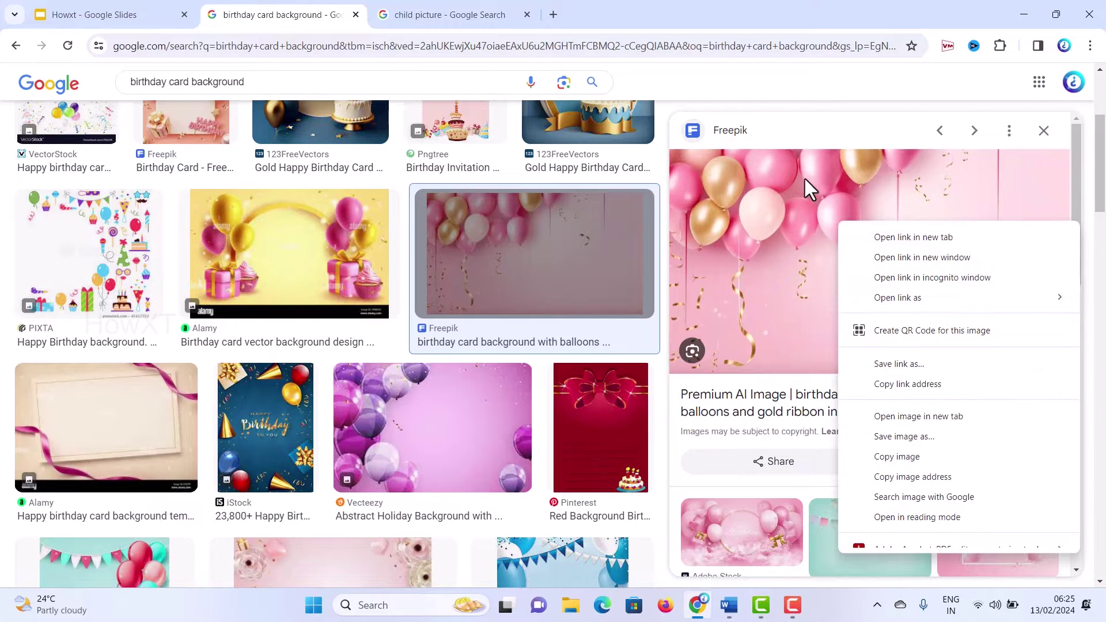
left_click(893, 456)
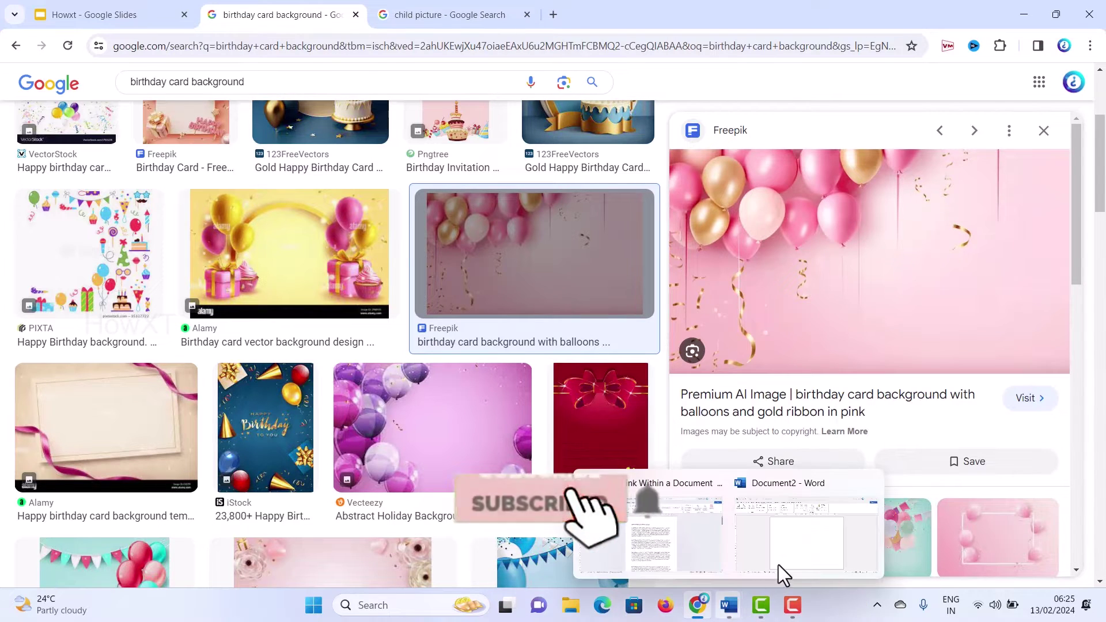
left_click(780, 571)
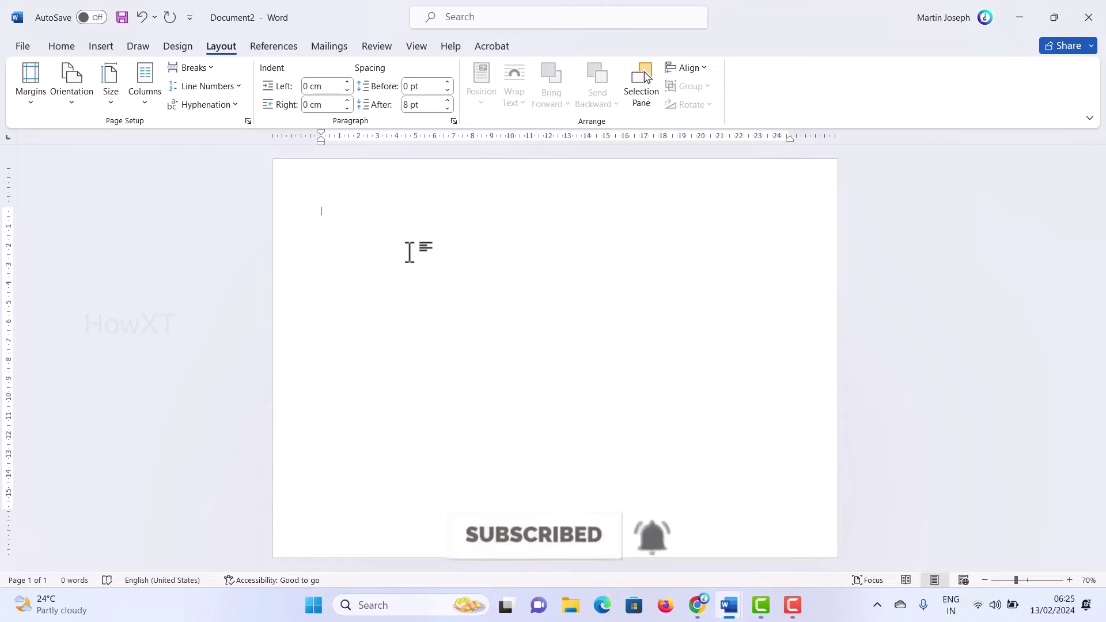
Paste the pink balloon image with Ctrl+V and set its wrapping to Behind Text.
key("ctrl+v")
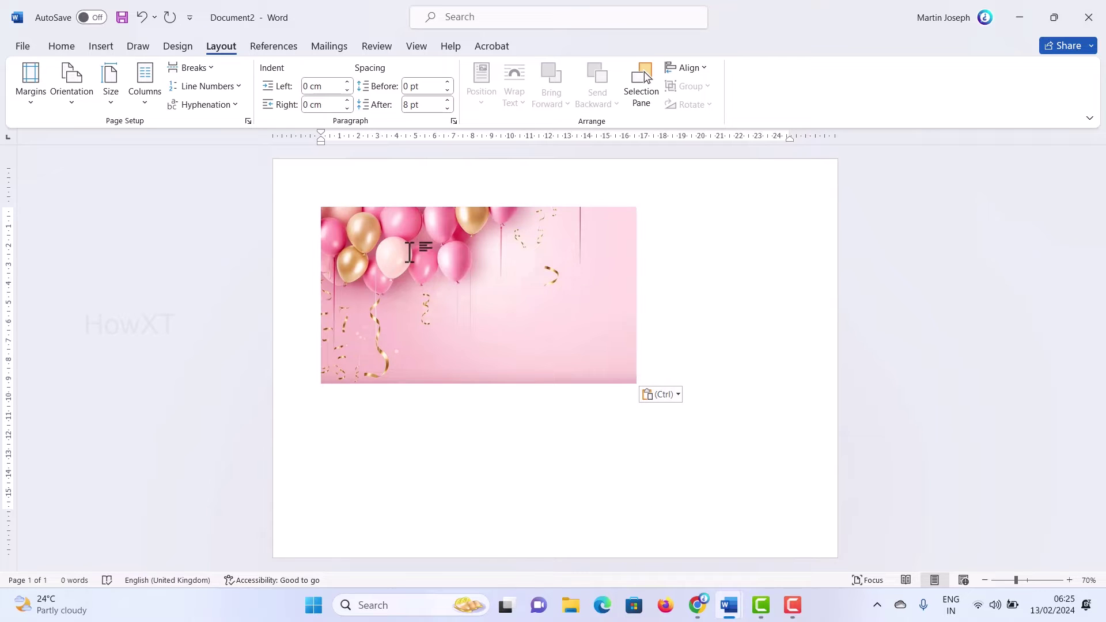
left_click(409, 251)
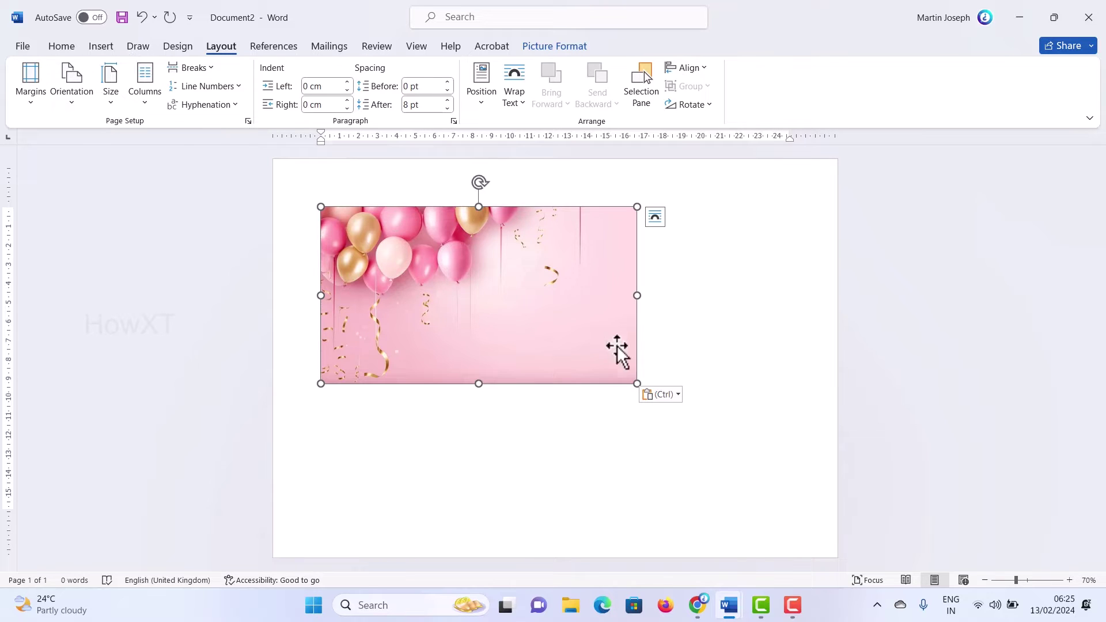
left_click(713, 306)
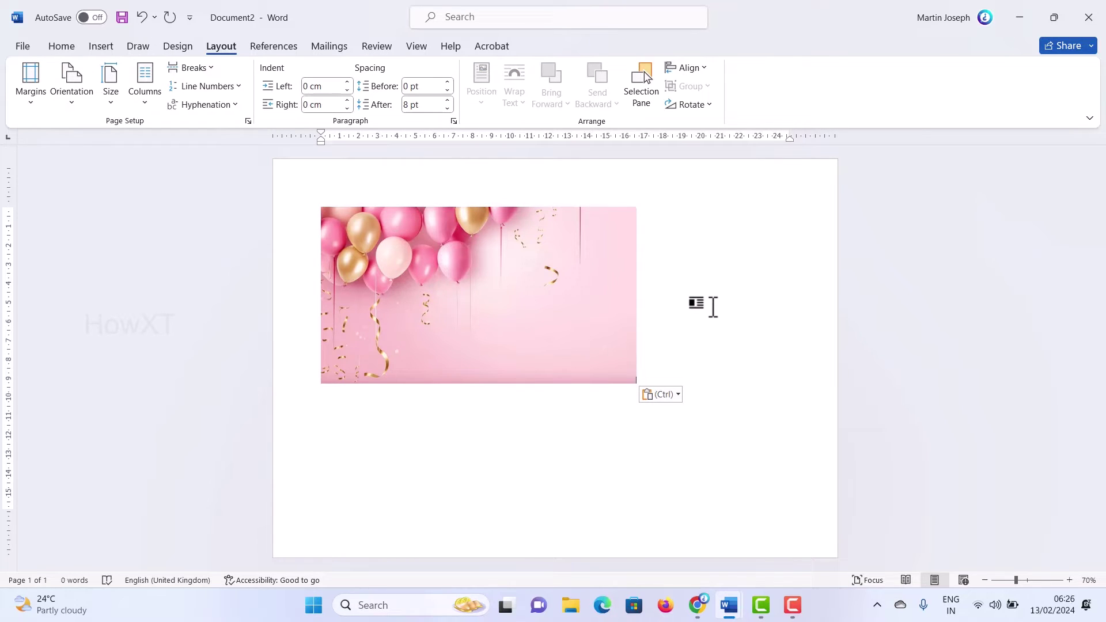
left_click(457, 265)
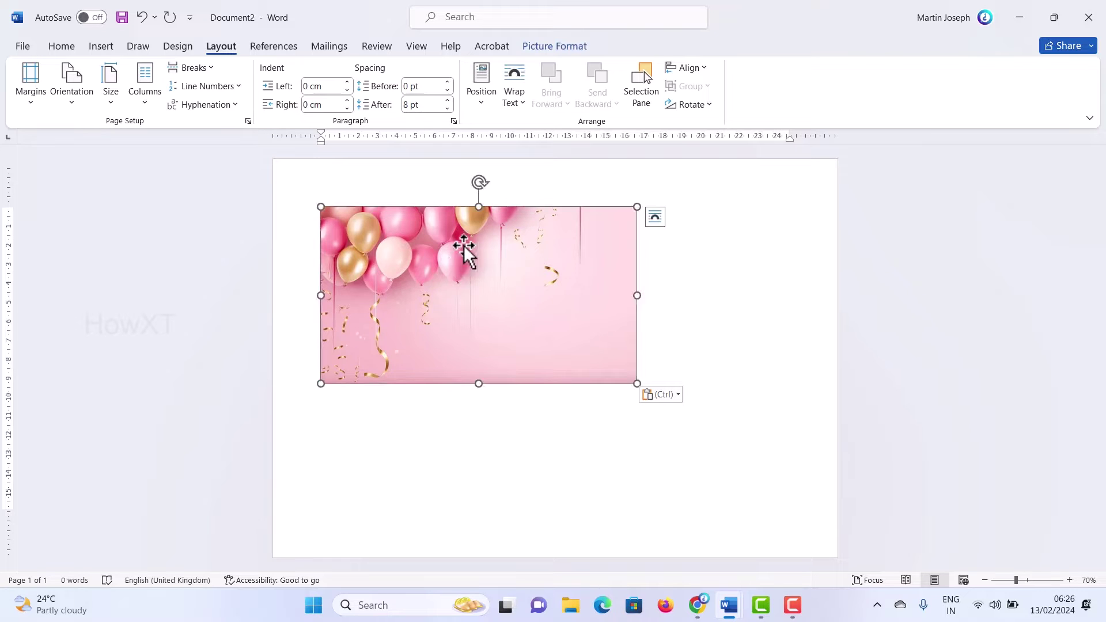
left_click(517, 98)
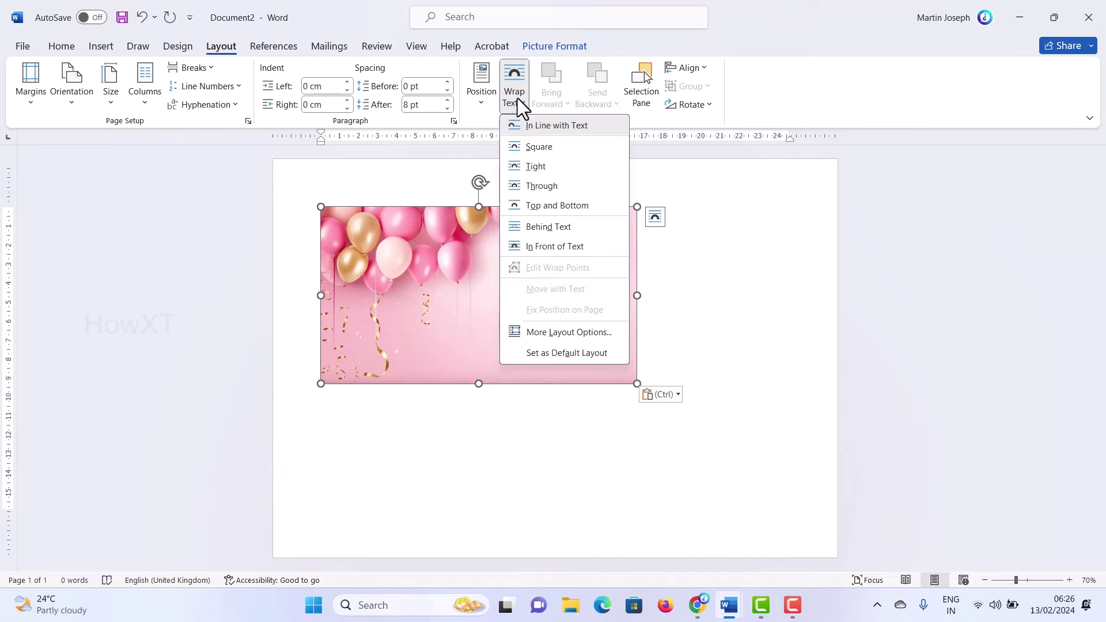
left_click(535, 231)
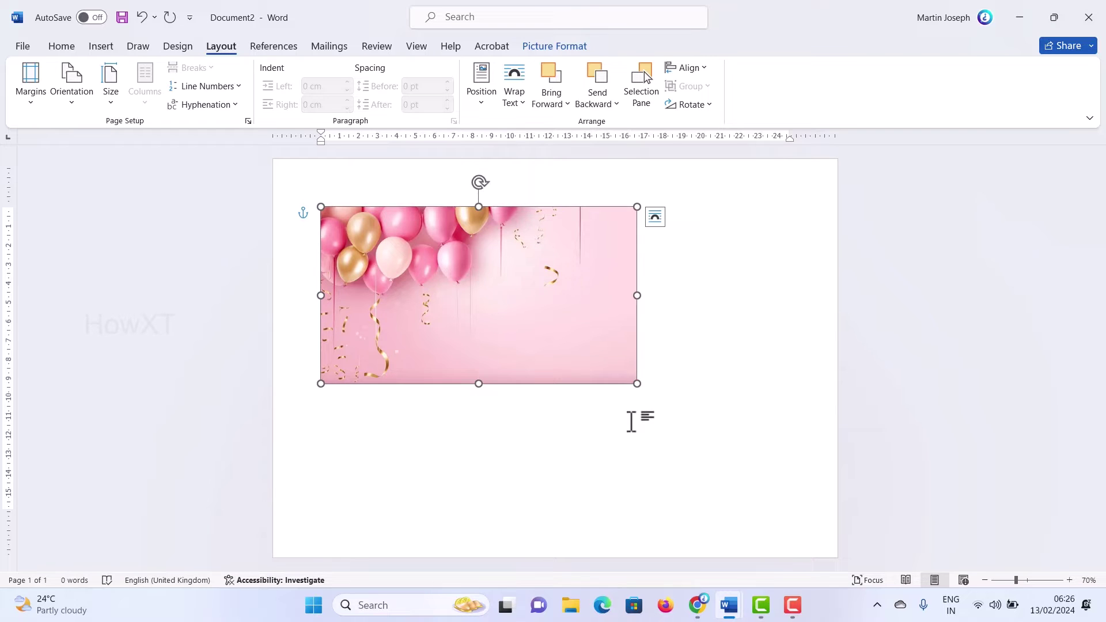
Stretch and reposition the balloon picture until it covers the entire landscape page.
left_click_drag(636, 383, 750, 508)
left_click_drag(320, 207, 264, 161)
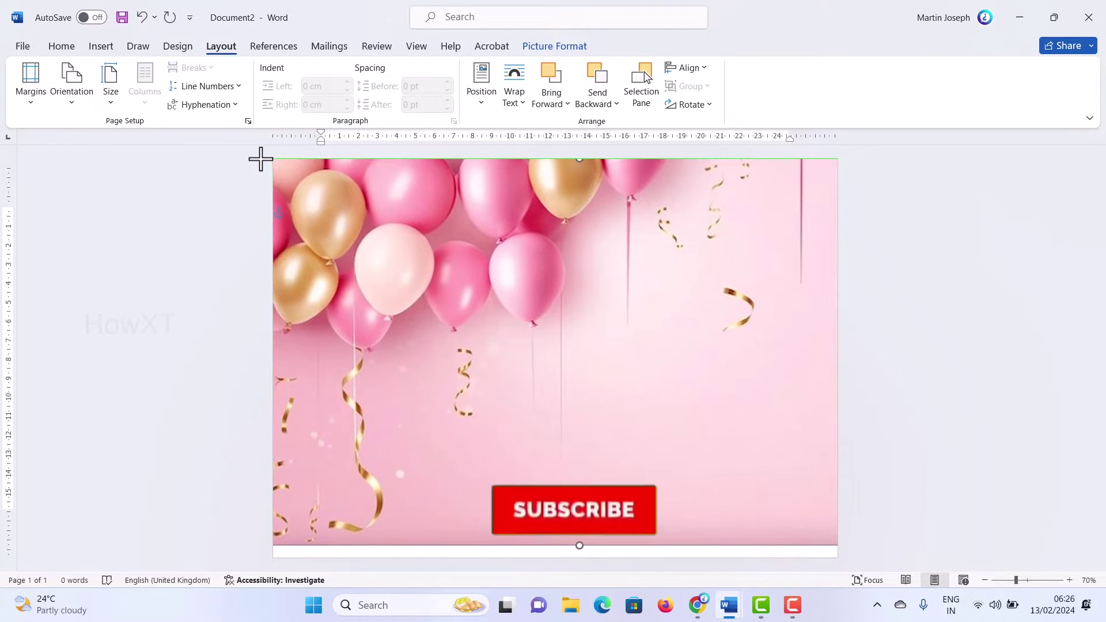
left_click_drag(520, 311, 547, 305)
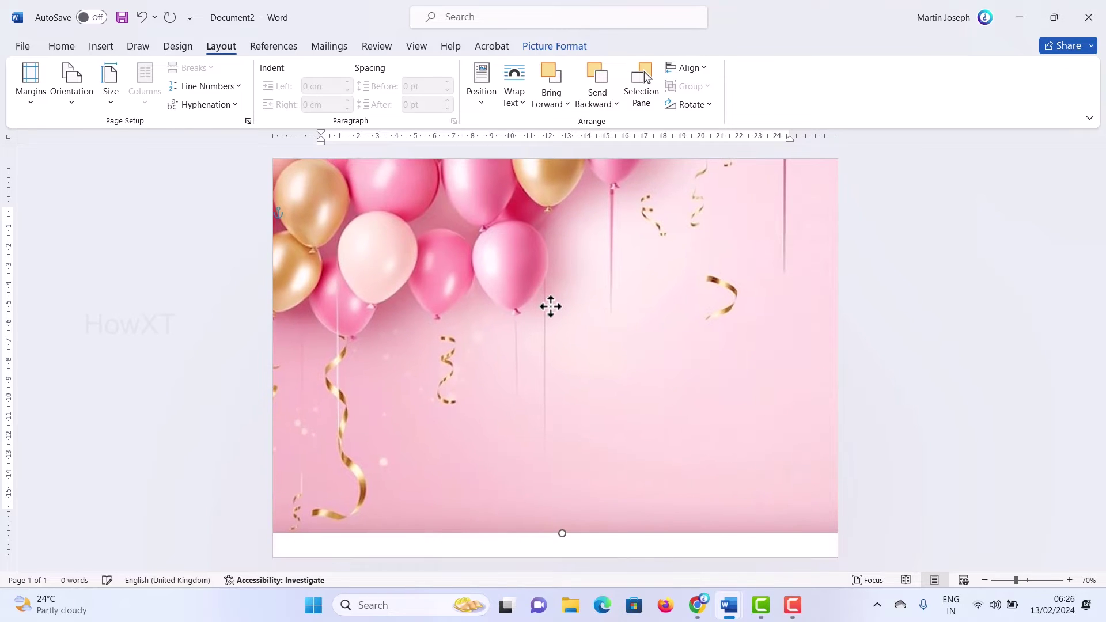
left_click_drag(447, 494, 412, 511)
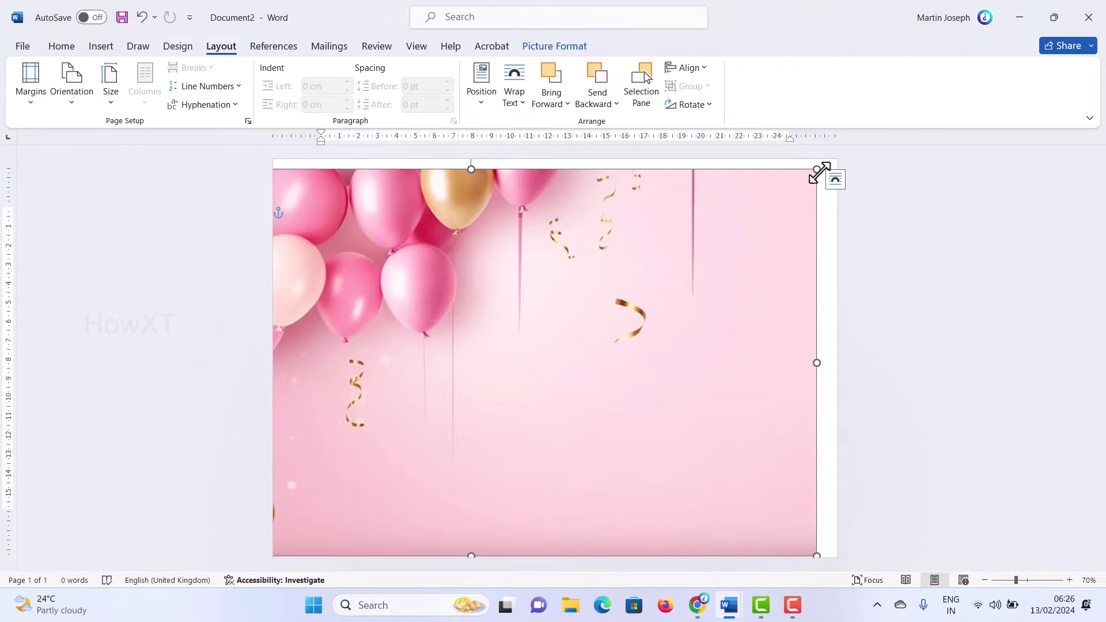
left_click_drag(816, 170, 842, 157)
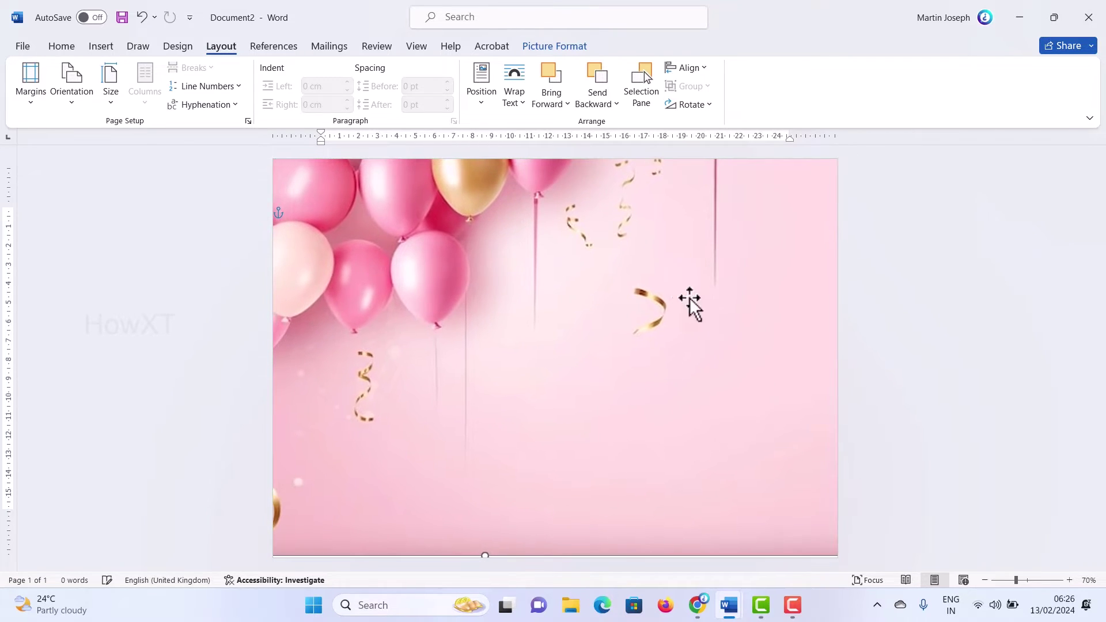
left_click_drag(691, 301, 753, 281)
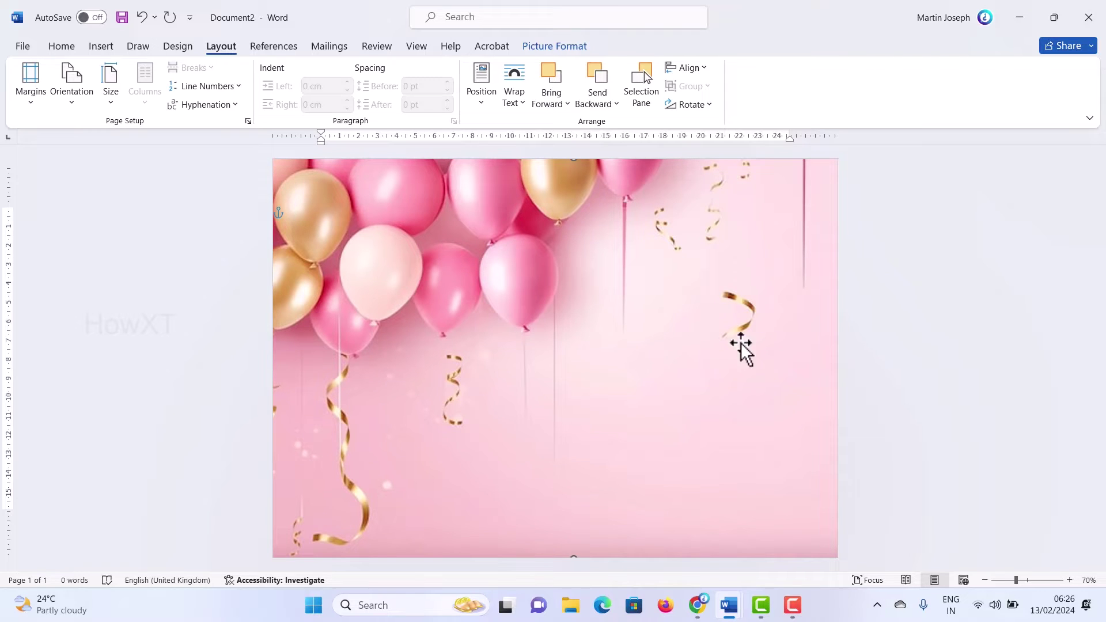
left_click(697, 606)
Copy the Unsplash curly-haired toddler photo from the child picture results and return to Word.
left_click(511, 12)
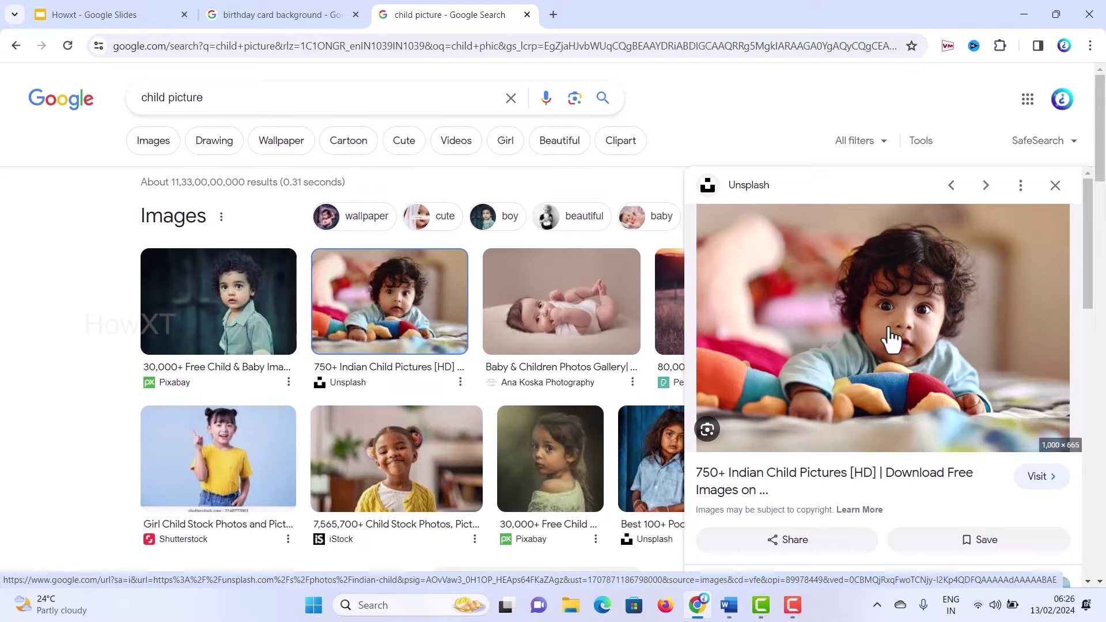
right_click(890, 288)
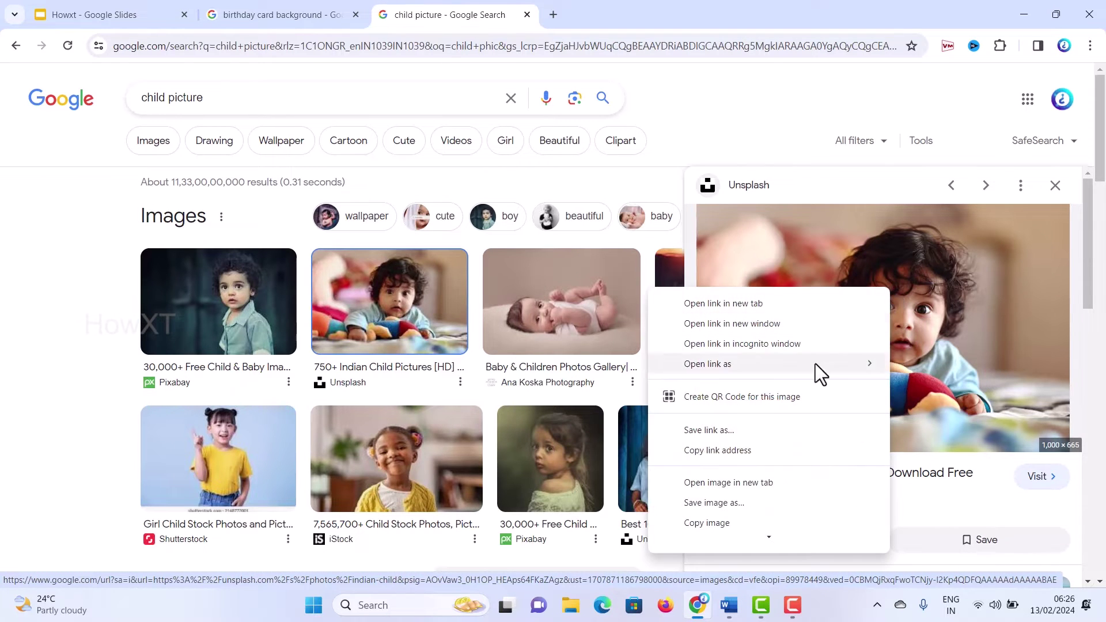
scroll(706, 515, "down", 1)
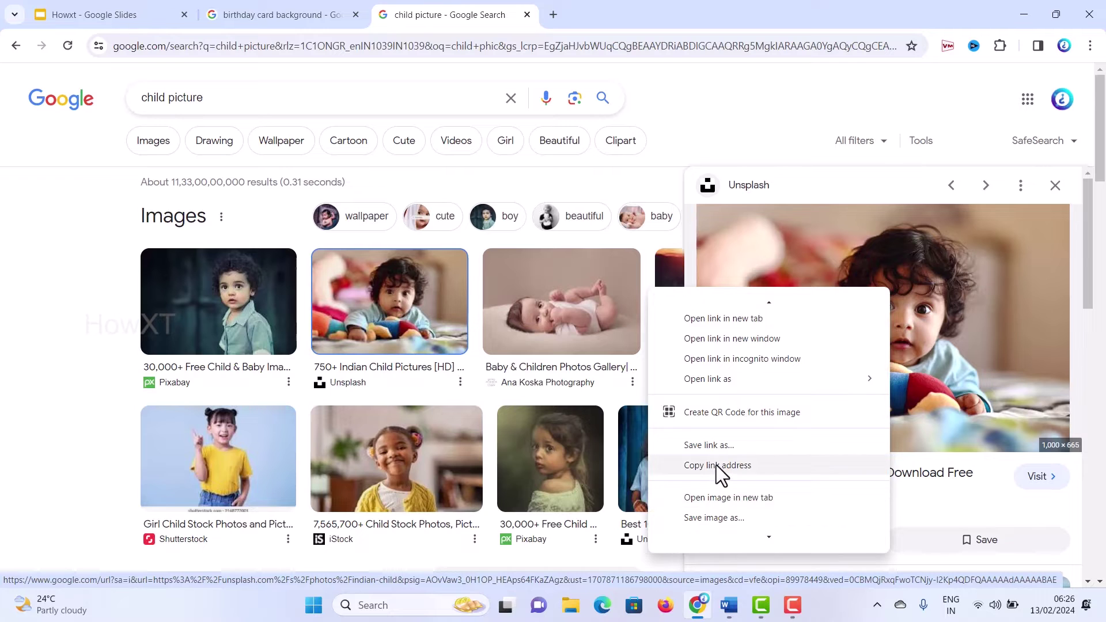
scroll(714, 421, "down", 1)
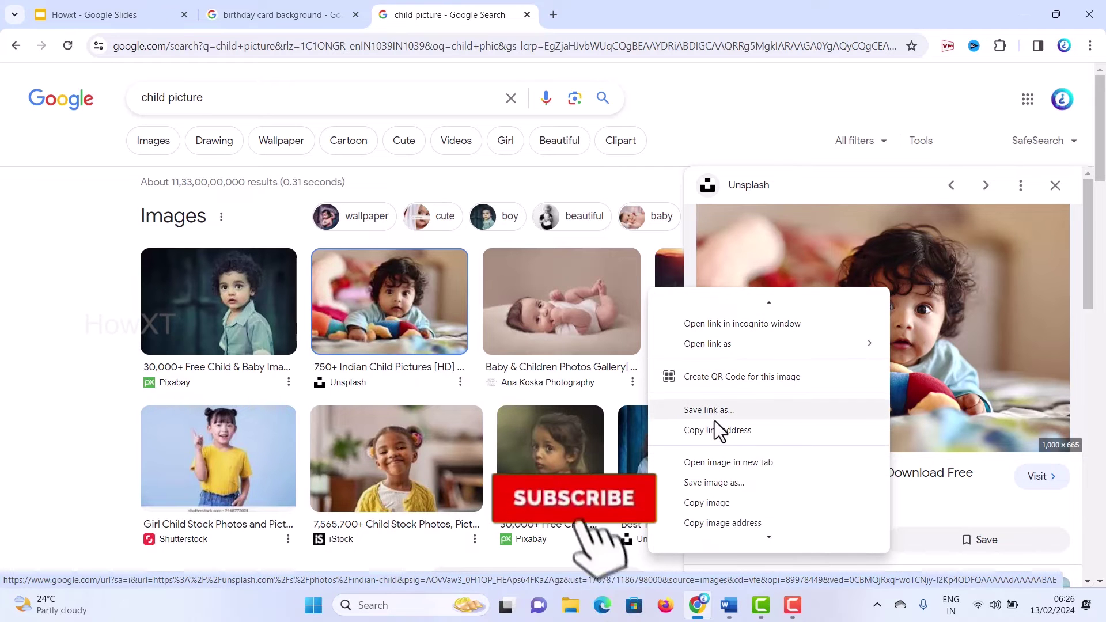
left_click(720, 504)
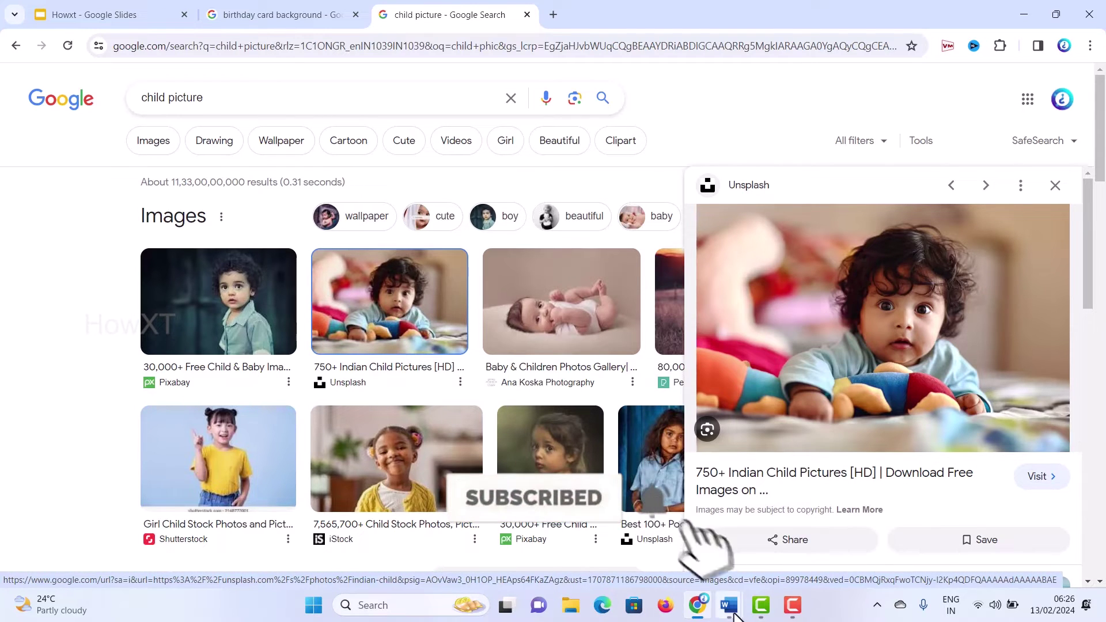
mouse_move(729, 605)
left_click(754, 565)
Paste the toddler photo onto the balloon card from the right-click menu.
right_click(597, 322)
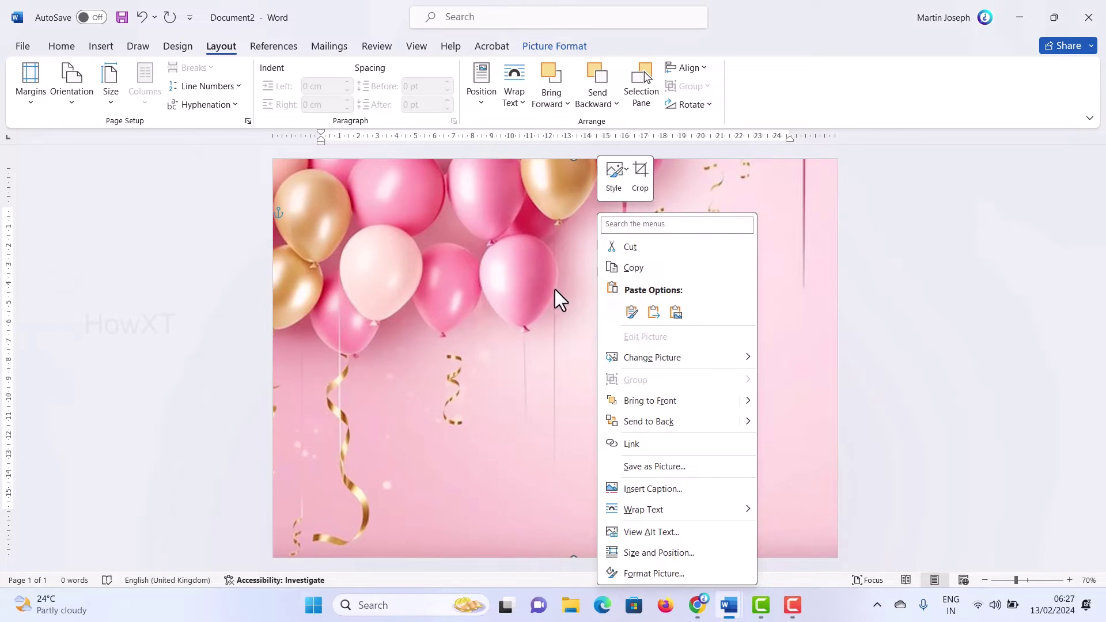
key("Escape")
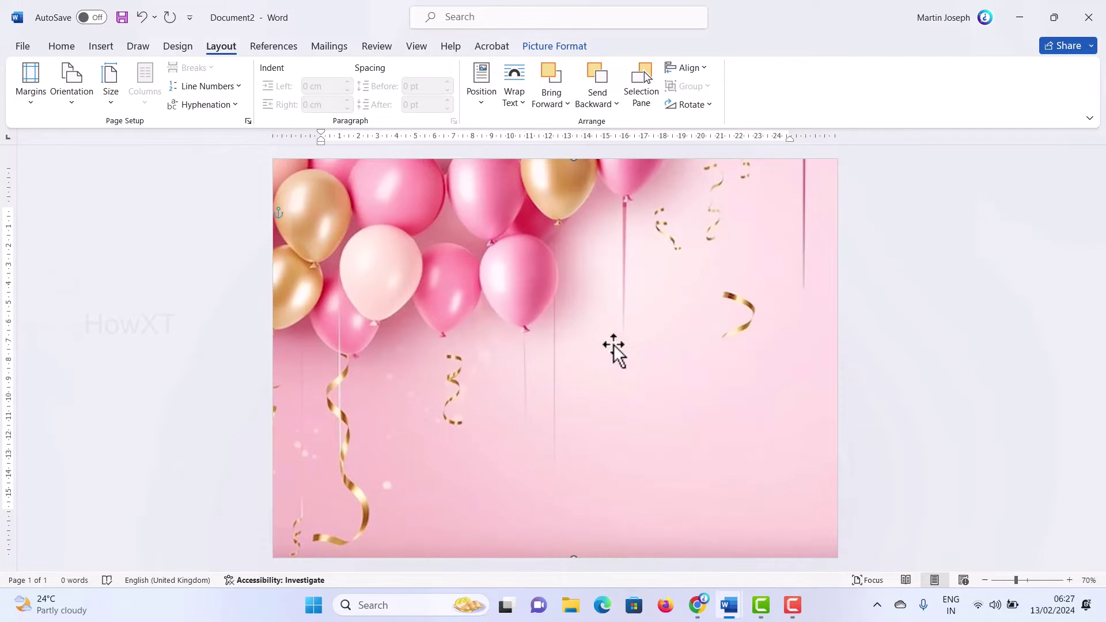
right_click(672, 353)
left_click(706, 311)
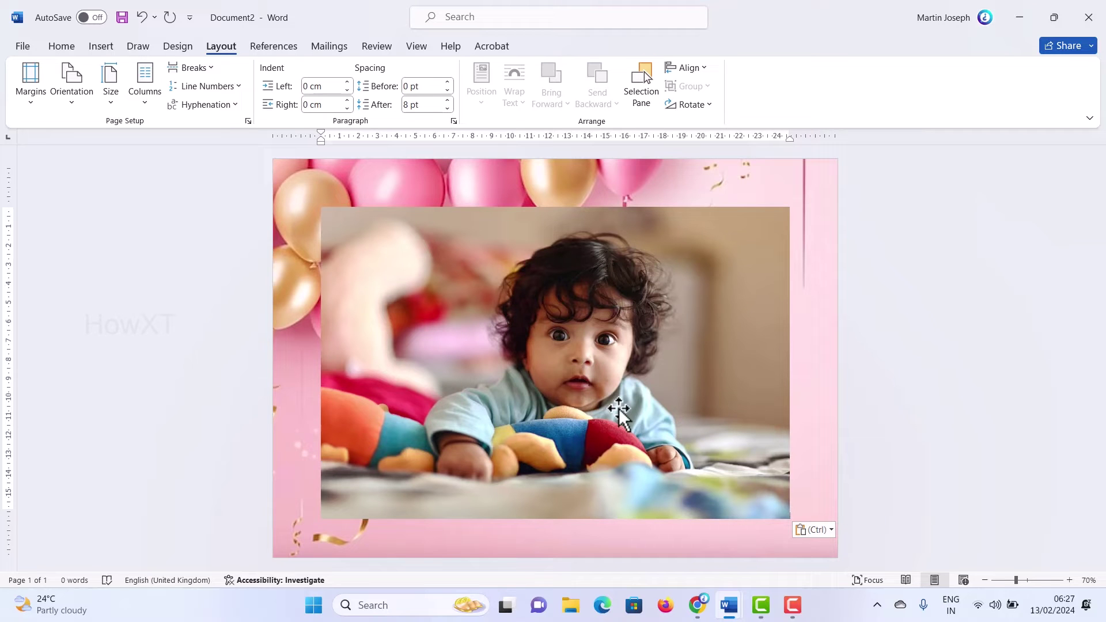
left_click(586, 346)
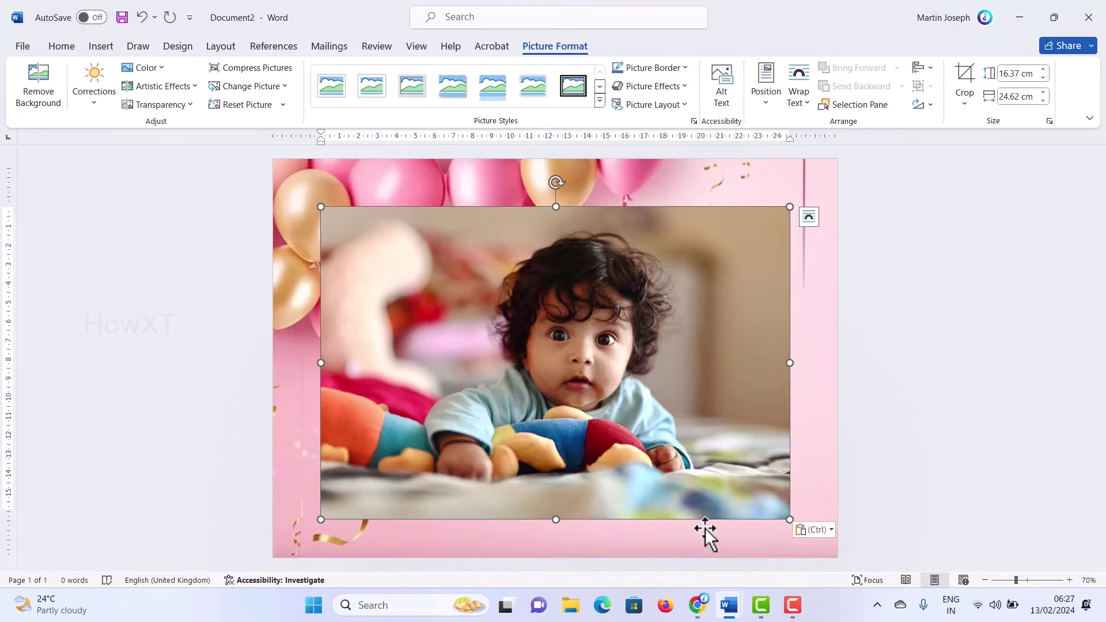
Shrink the photo to about 11.1 by 16.69 cm, set it Behind Text, and move it right.
left_click_drag(789, 519, 638, 417)
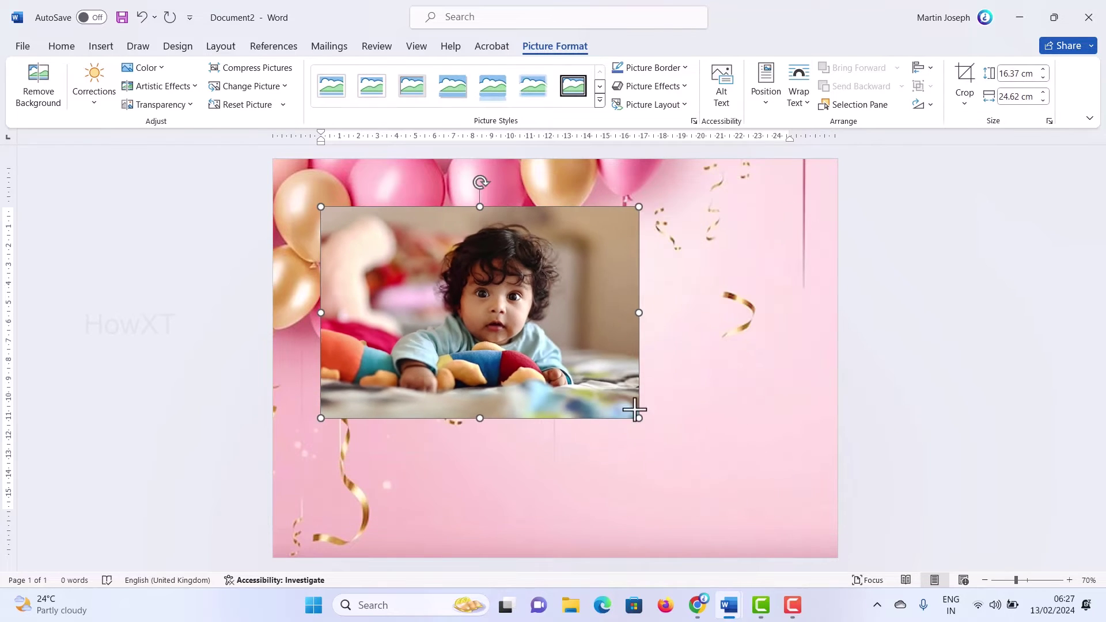
left_click_drag(489, 311, 617, 337)
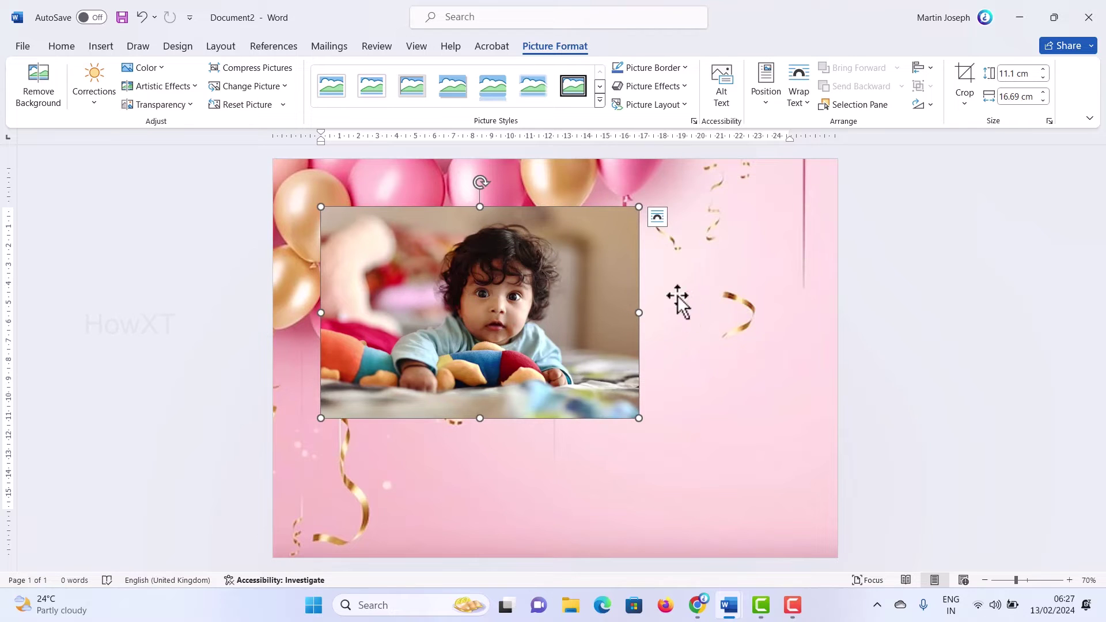
left_click(799, 97)
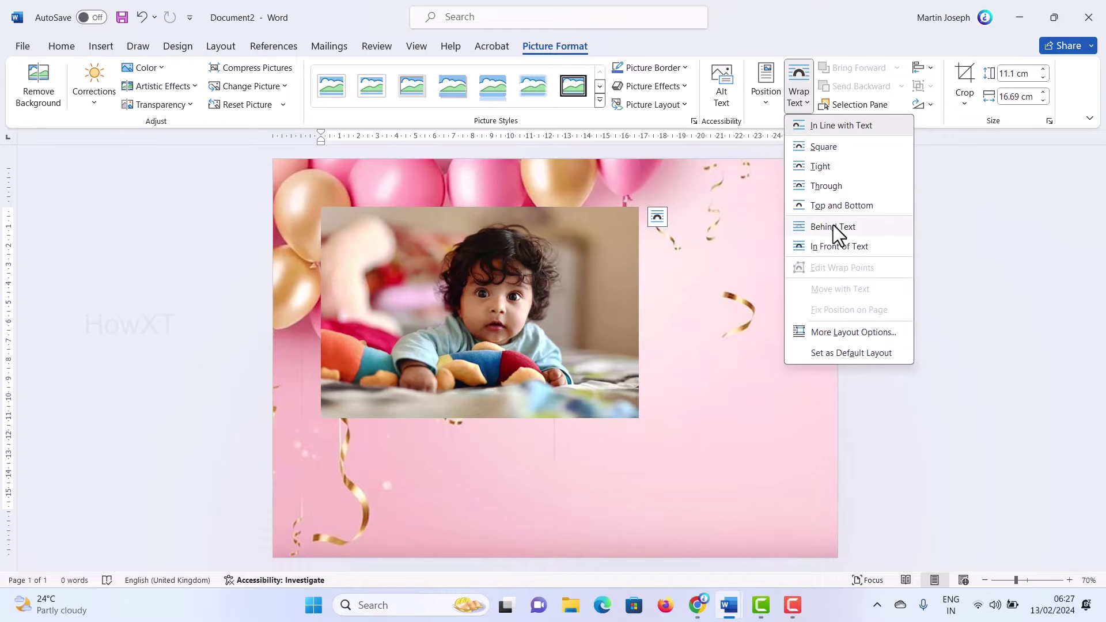
left_click(832, 229)
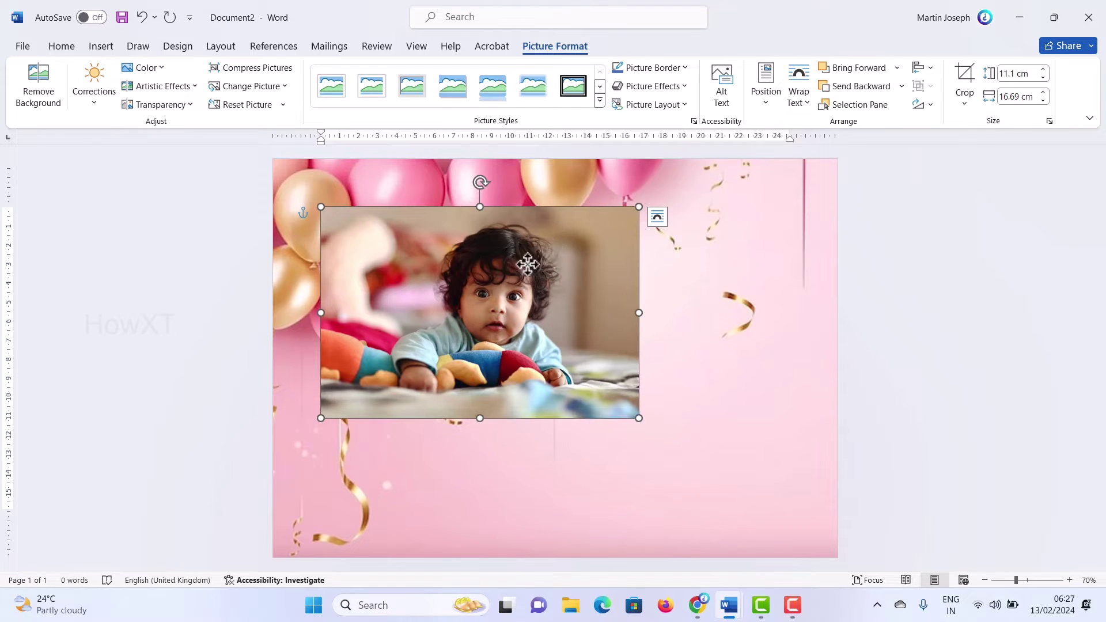
left_click_drag(526, 261, 684, 265)
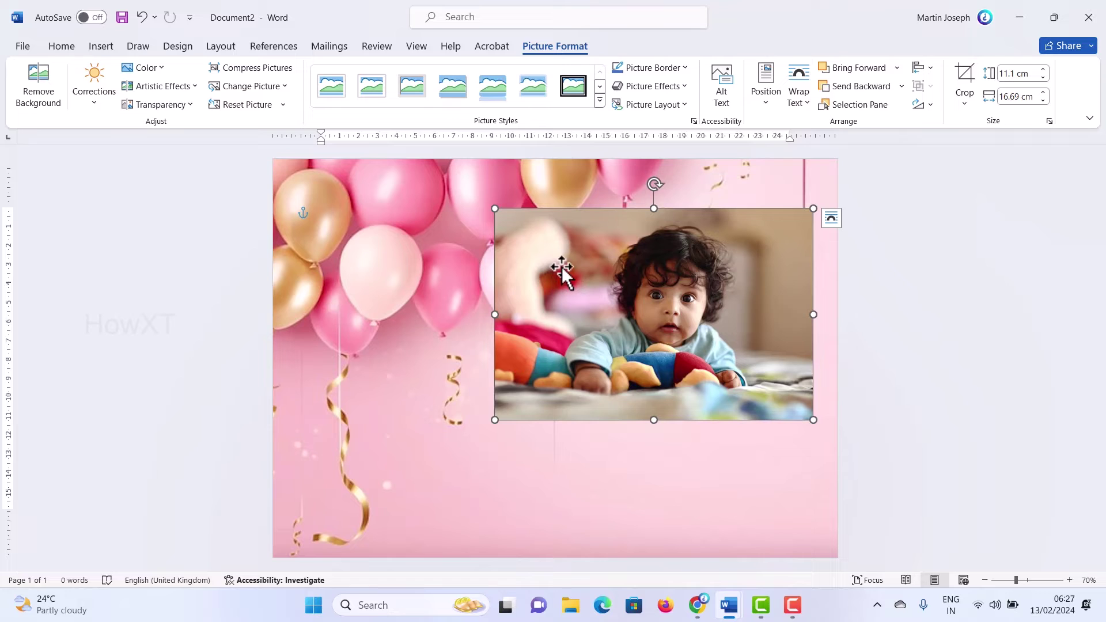
Crop strips off the toddler photo's left and right sides, leaving it 11.1 by 14.09 cm.
left_click(965, 82)
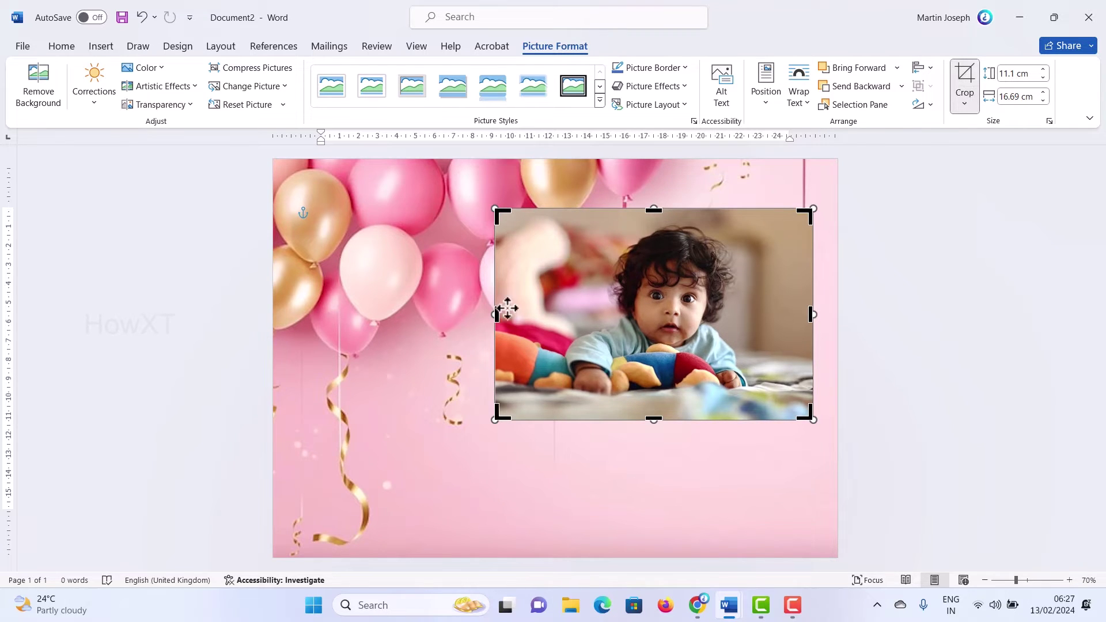
left_click_drag(494, 314, 521, 315)
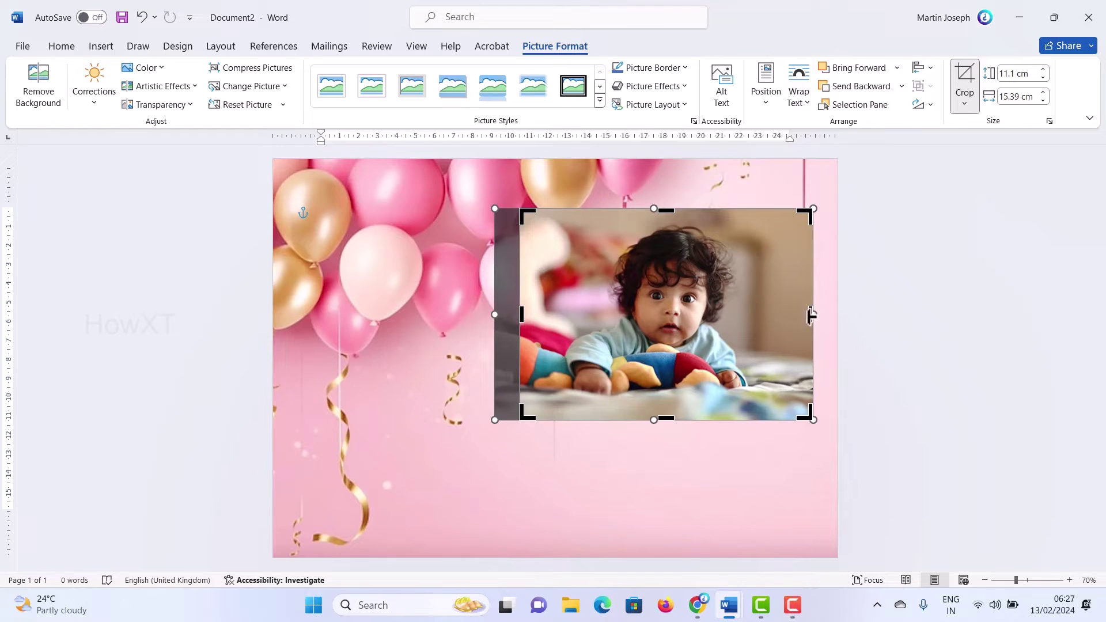
left_click_drag(808, 316, 786, 318)
left_click(656, 465)
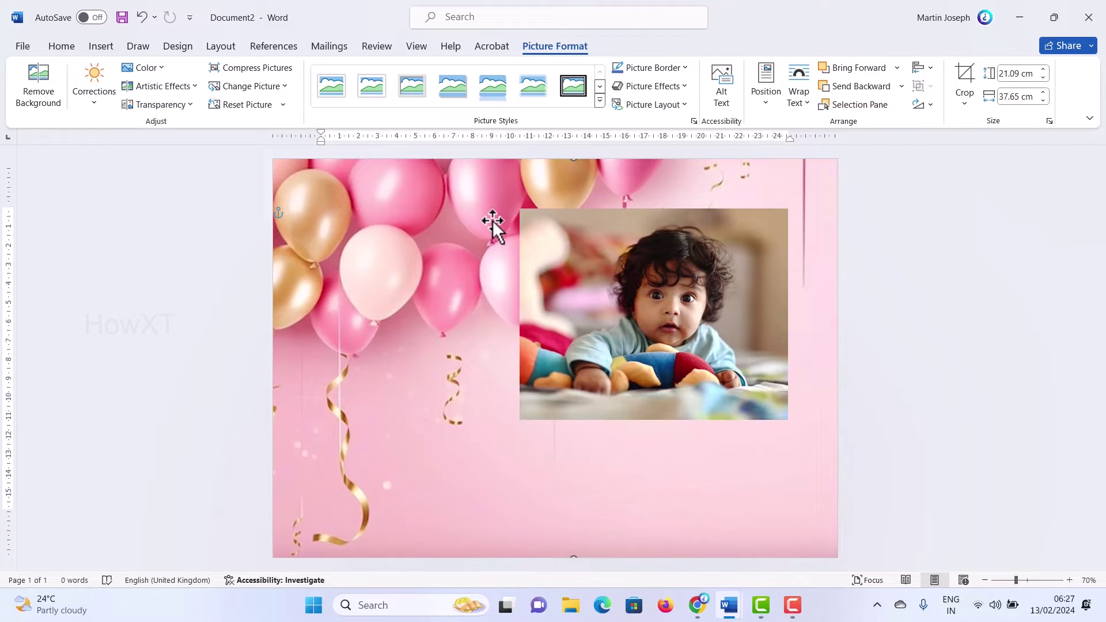
left_click(652, 273)
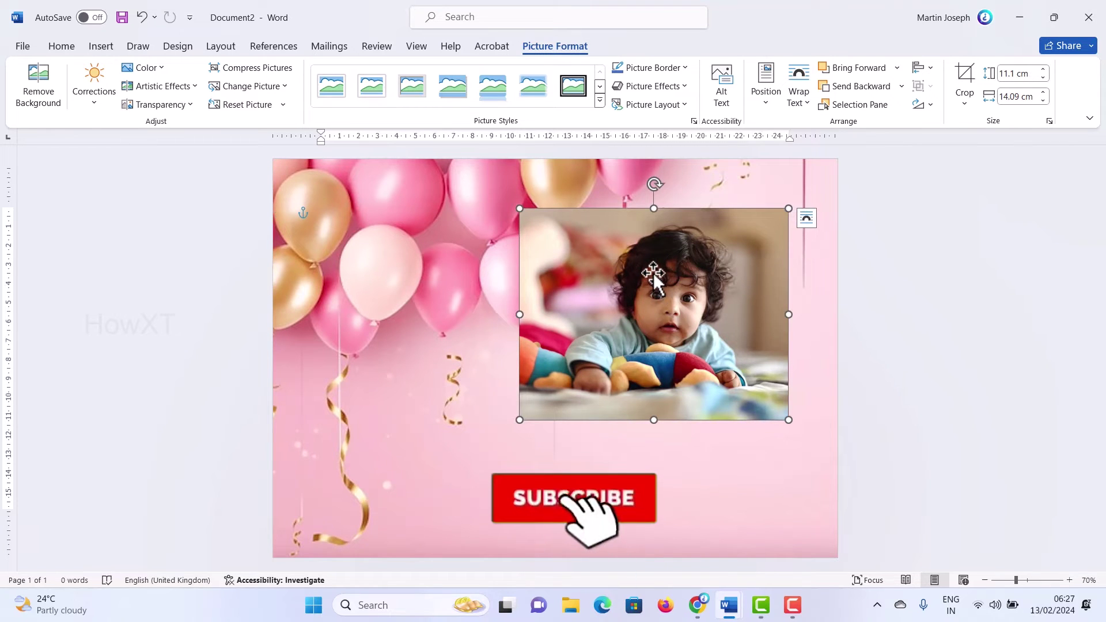
Open Format Picture for the toddler photo and expand its Soft Edges settings.
right_click(654, 259)
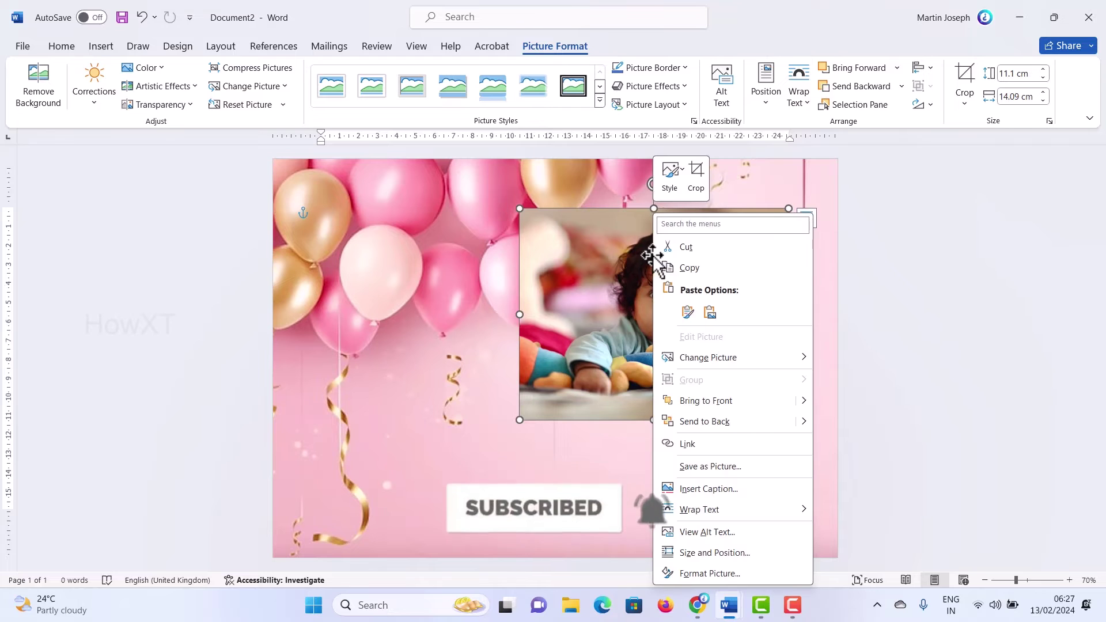
left_click(718, 576)
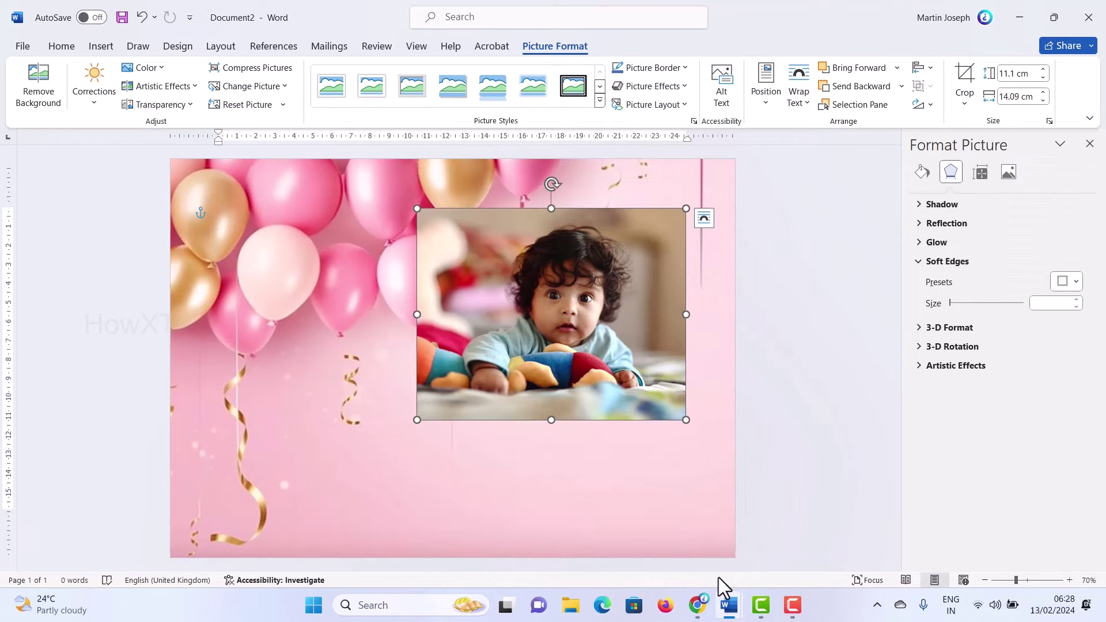
left_click(922, 260)
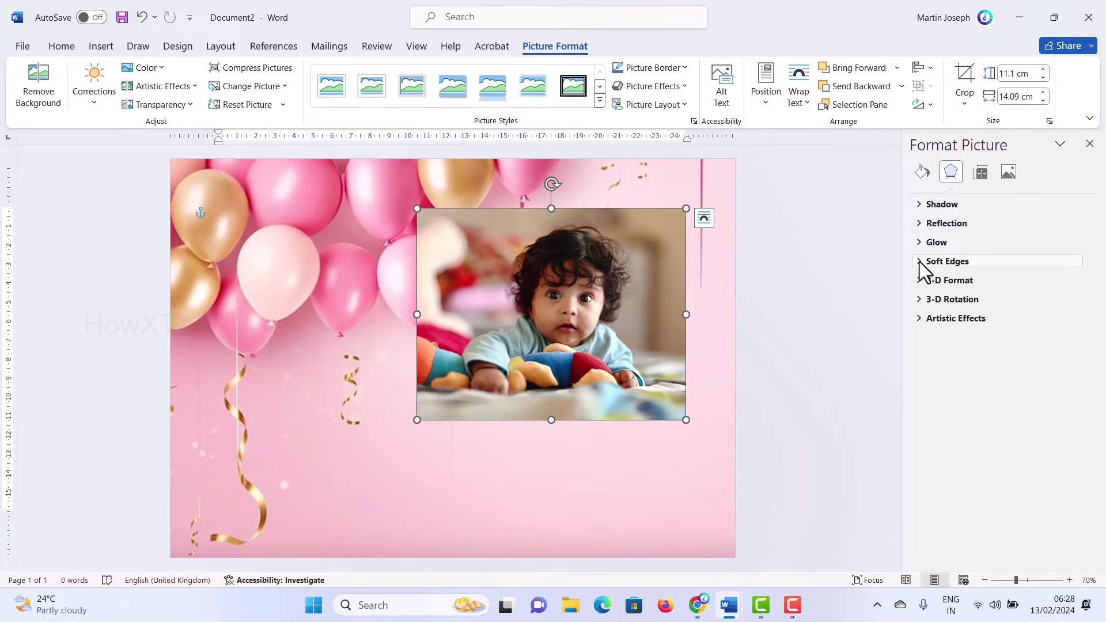
left_click(919, 261)
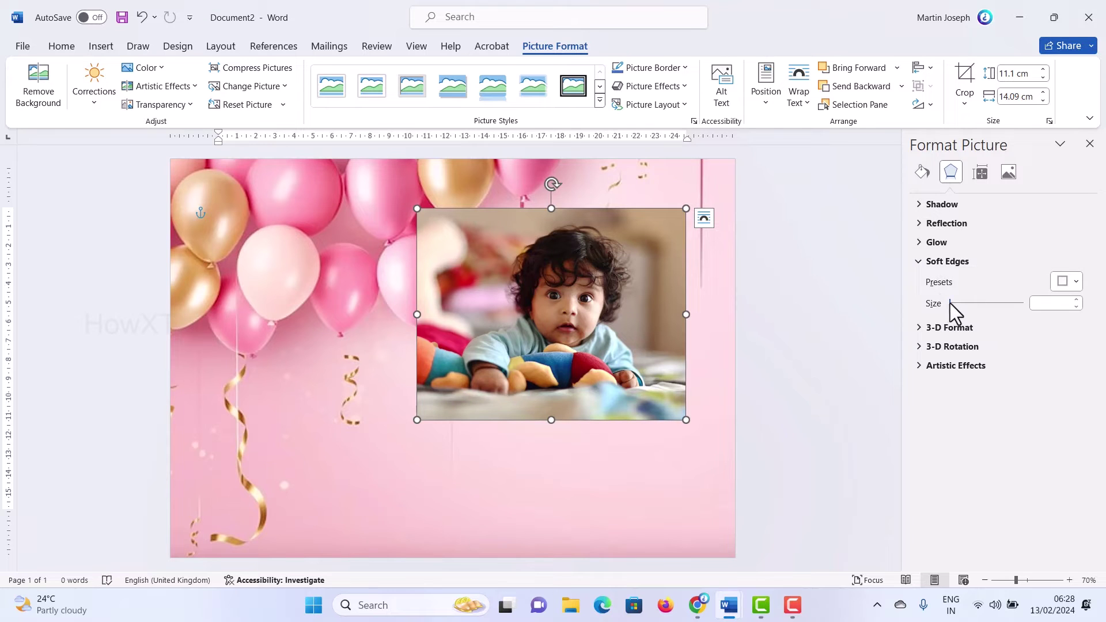
Set the photo's soft edge size to about 59 pt and close the pane.
left_click_drag(951, 302, 976, 301)
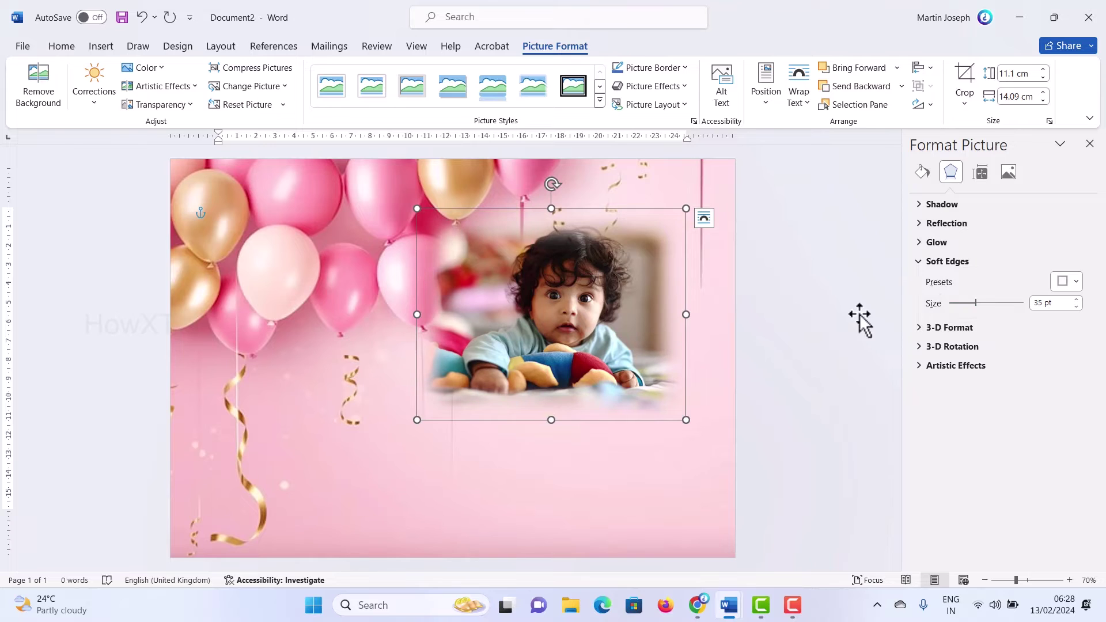
left_click(991, 303)
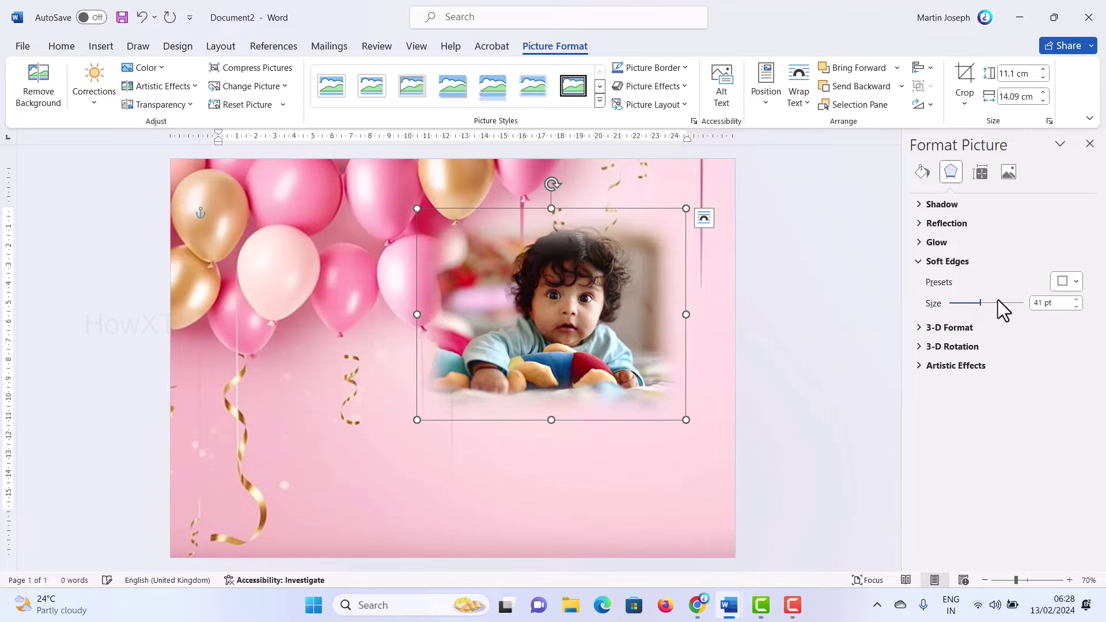
left_click(990, 302)
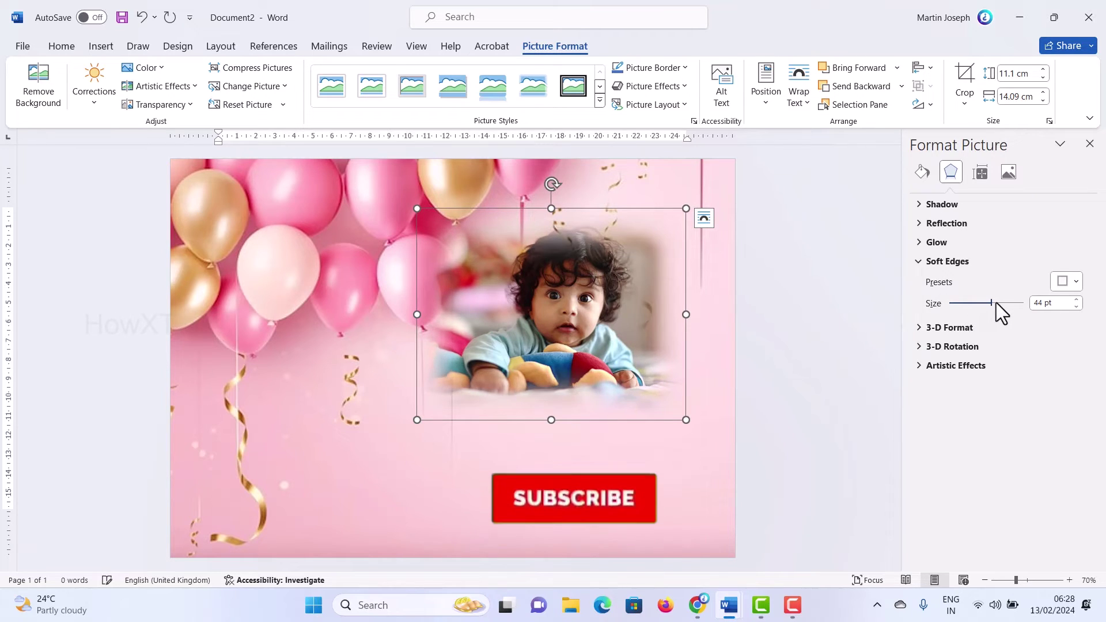
left_click(996, 302)
left_click(993, 303)
left_click(990, 303)
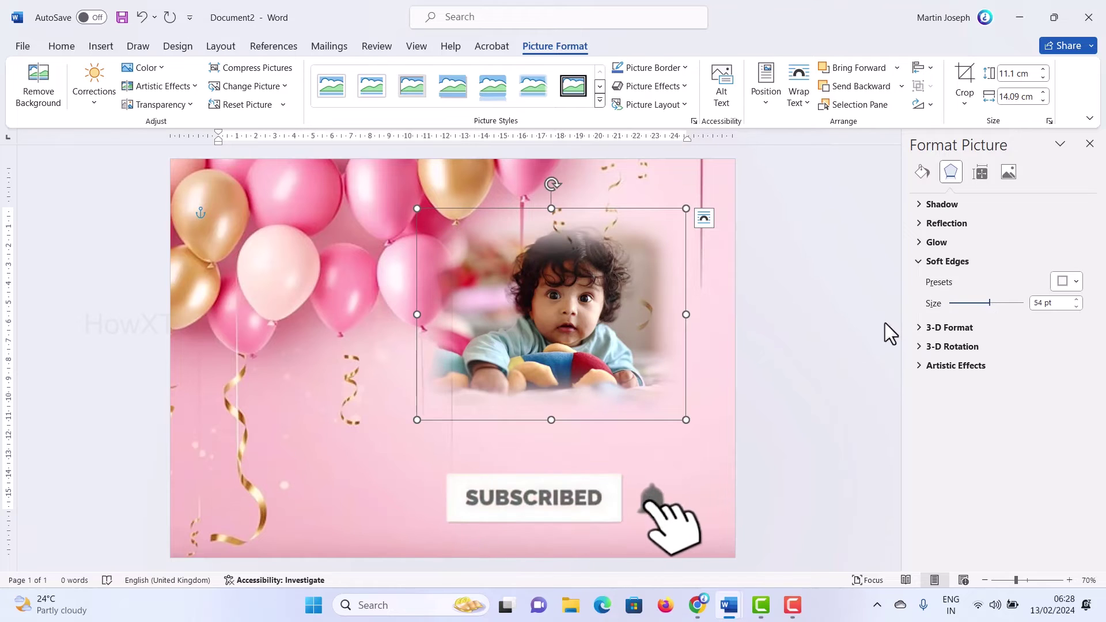
left_click_drag(987, 302, 995, 303)
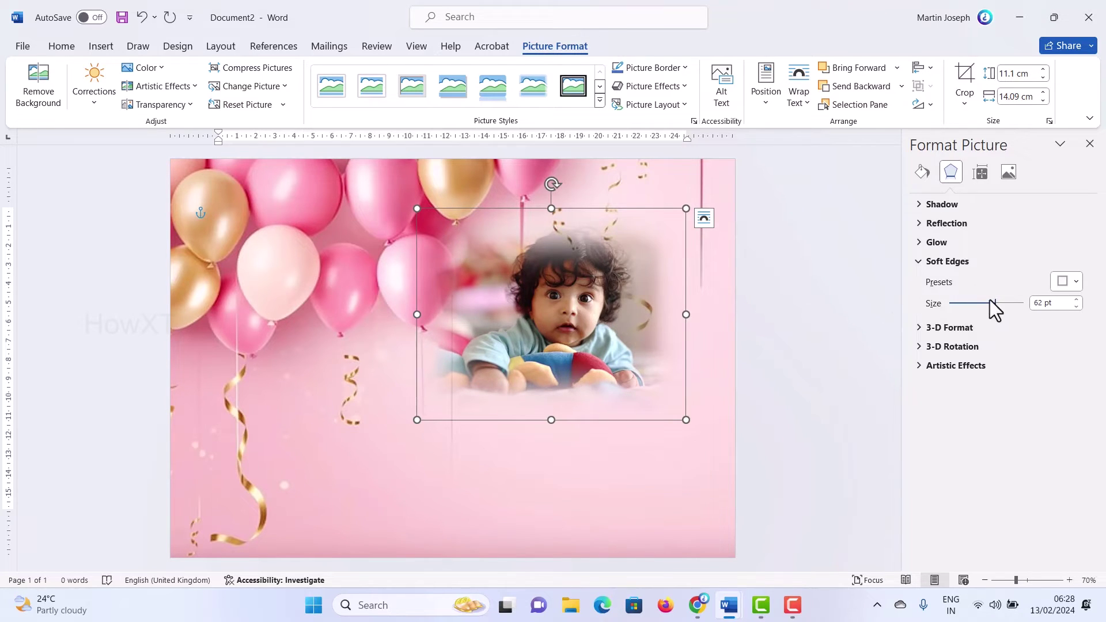
left_click_drag(1025, 300, 993, 305)
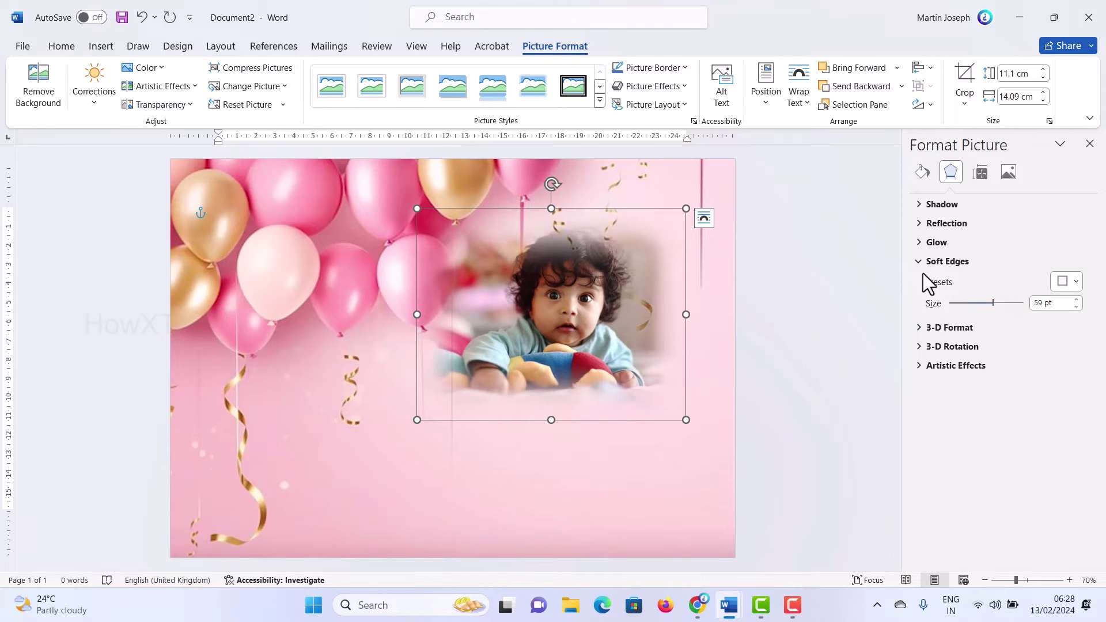
left_click(1089, 144)
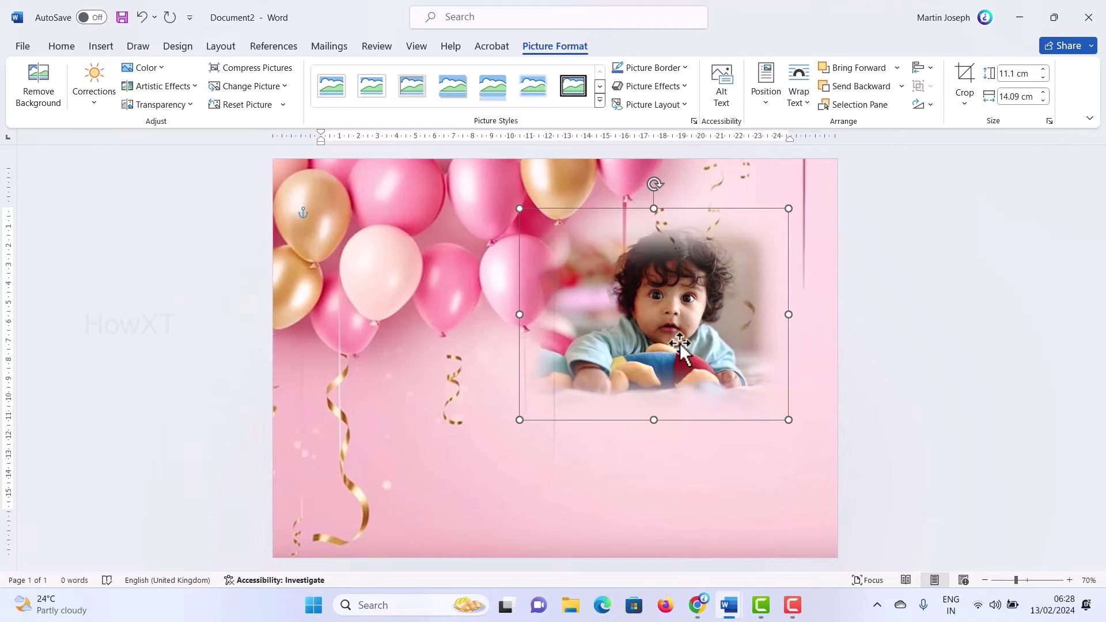
Nudge the feathered toddler photo right so it sits near the page's right edge.
left_click_drag(679, 343, 707, 310)
left_click(929, 313)
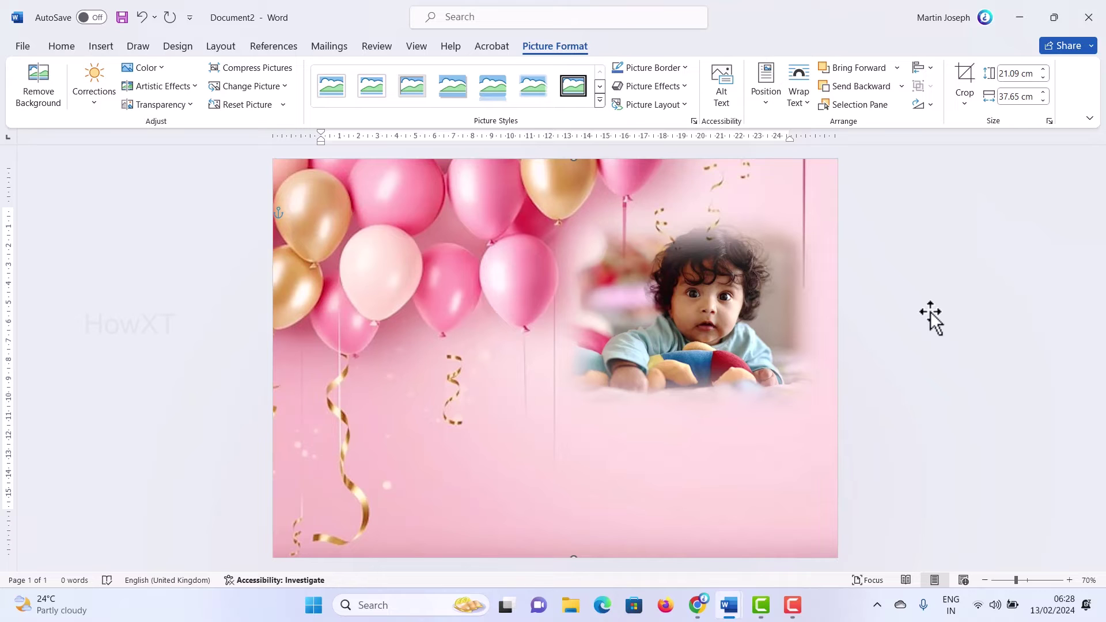
left_click_drag(697, 308, 721, 316)
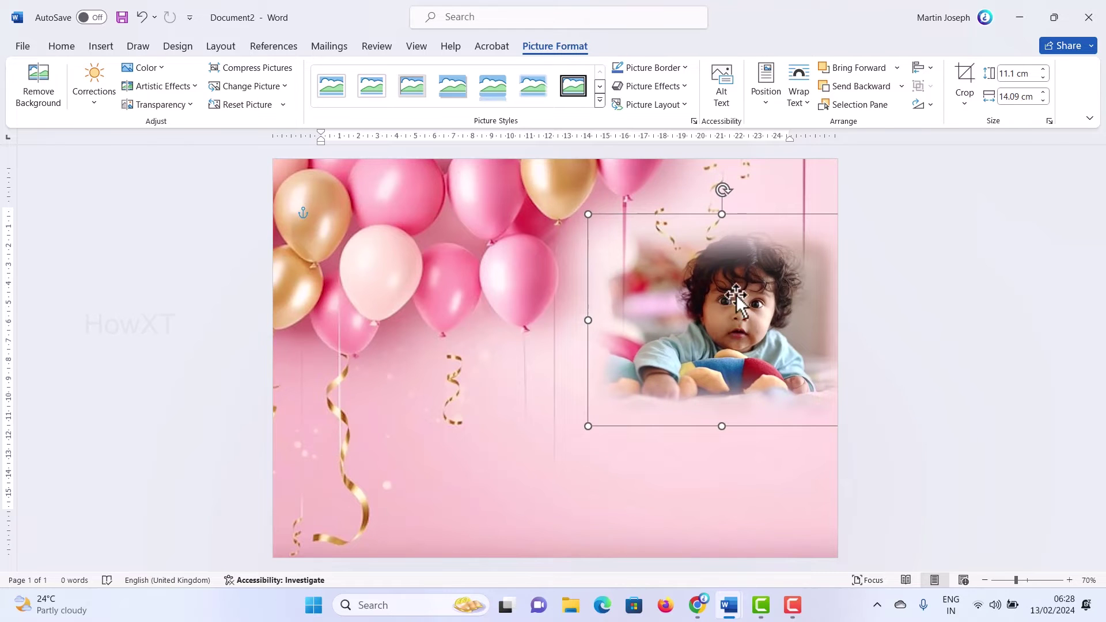
left_click(104, 48)
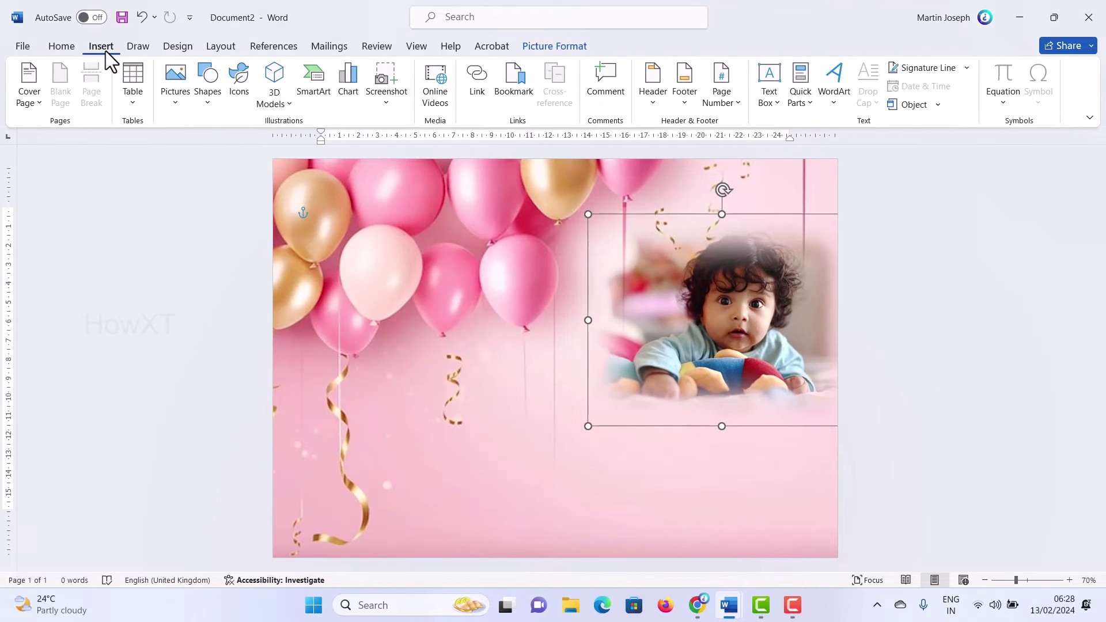
Insert a blue WordArt box, move it to the card's lower middle, and type '1st Birthday Celebration'.
left_click(835, 82)
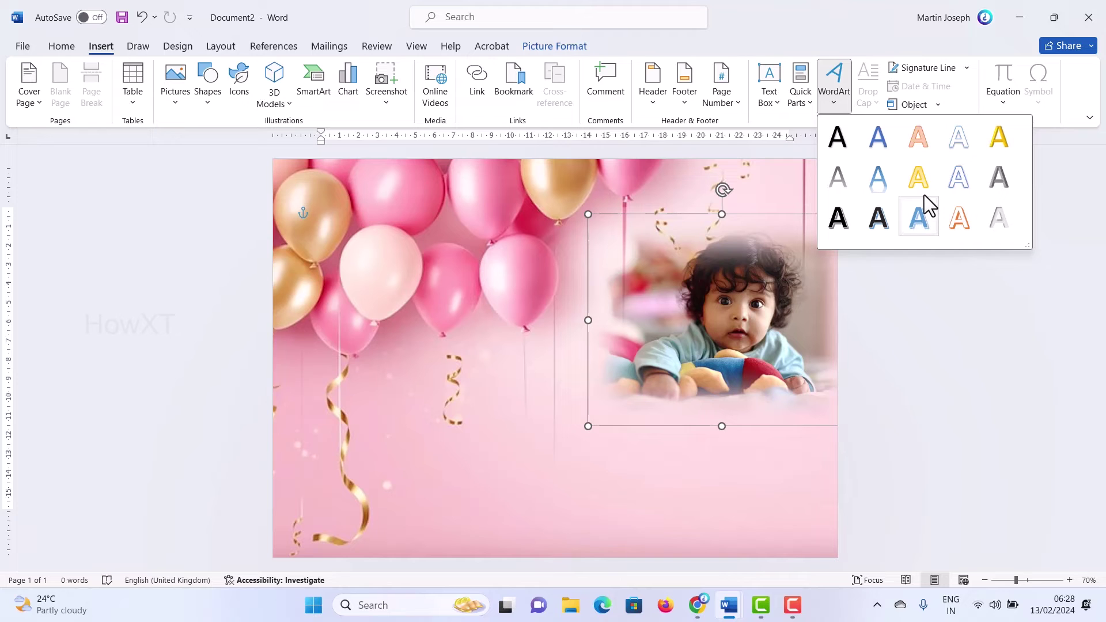
left_click(920, 219)
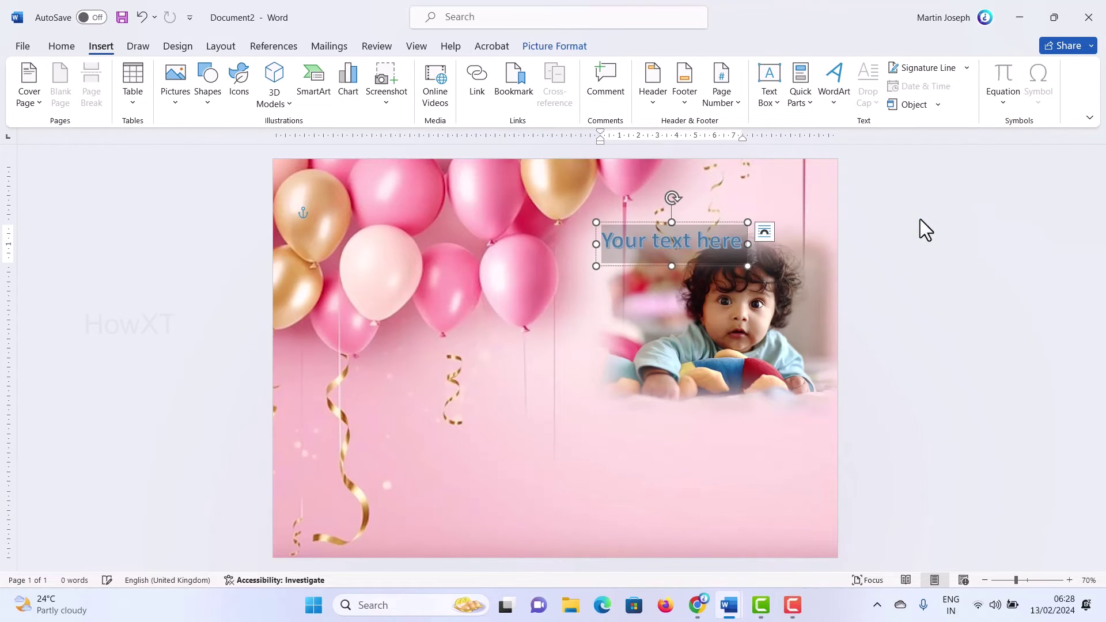
left_click_drag(651, 220, 469, 384)
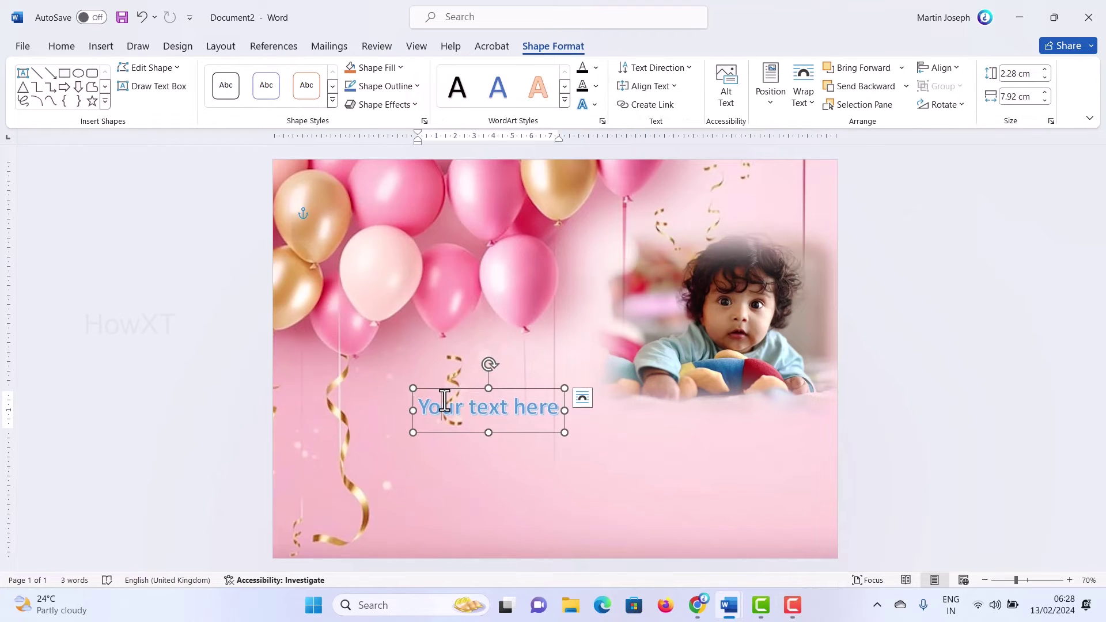
triple_click(444, 401)
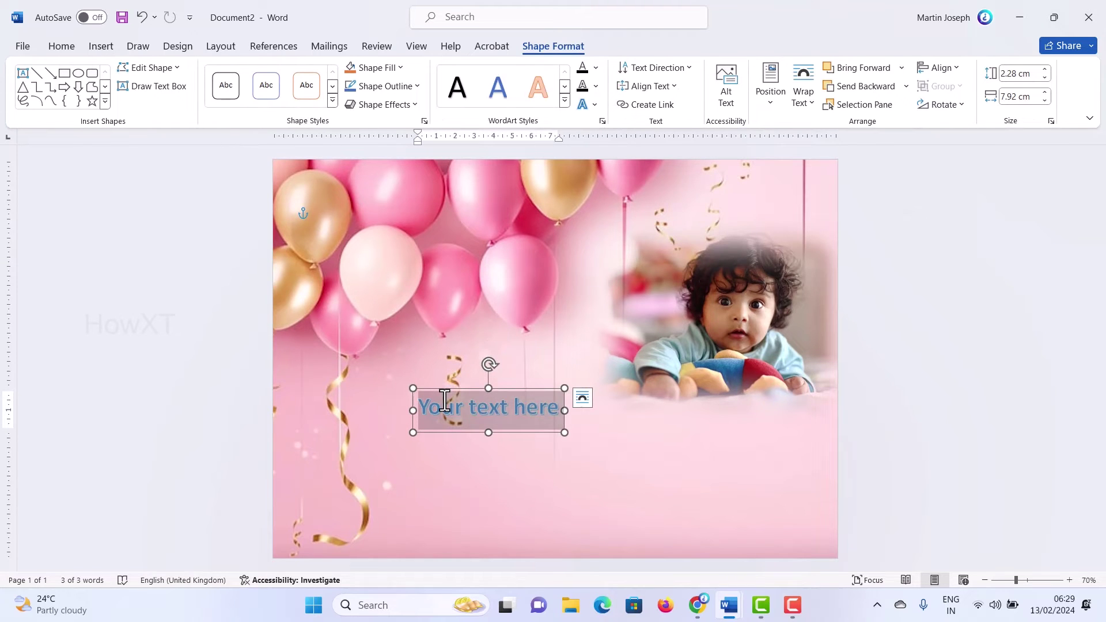
type("1st B")
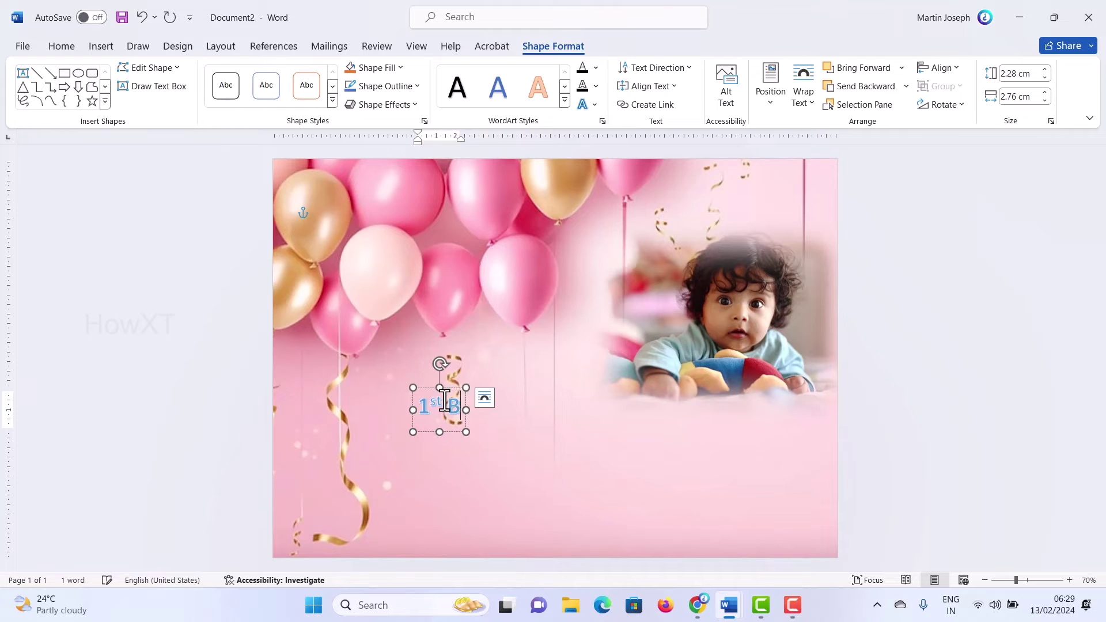
type("irthday")
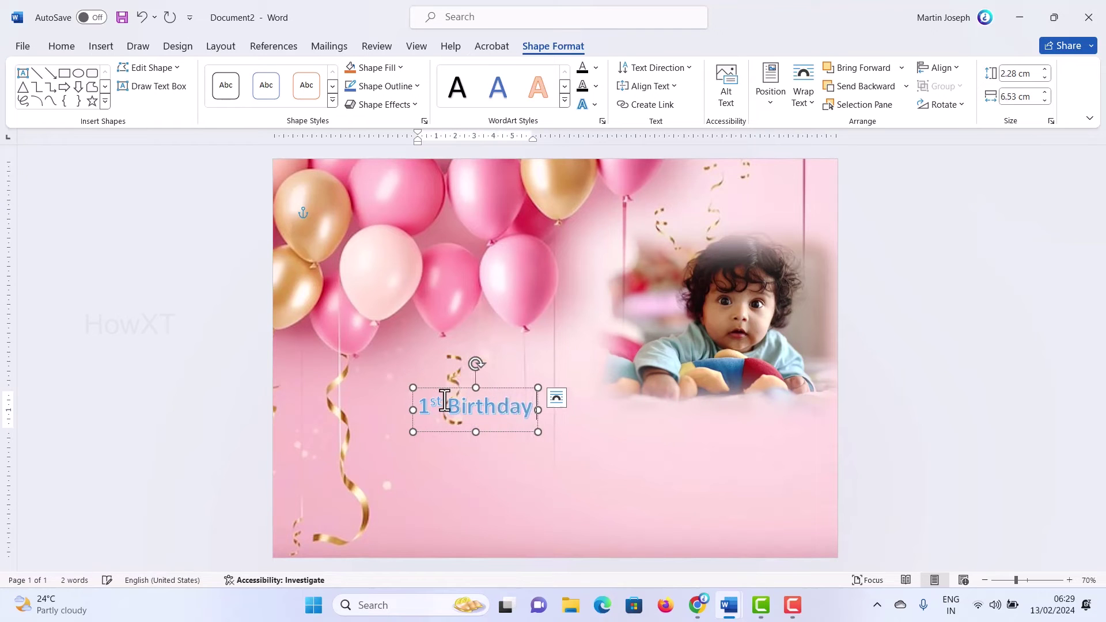
type(" Celebr")
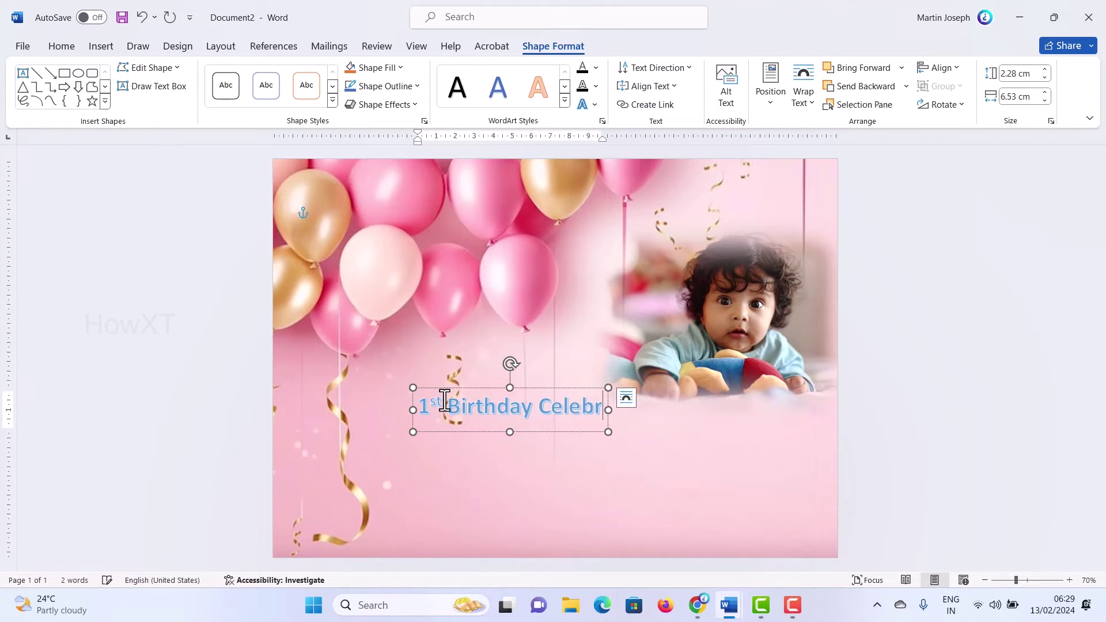
type("ation")
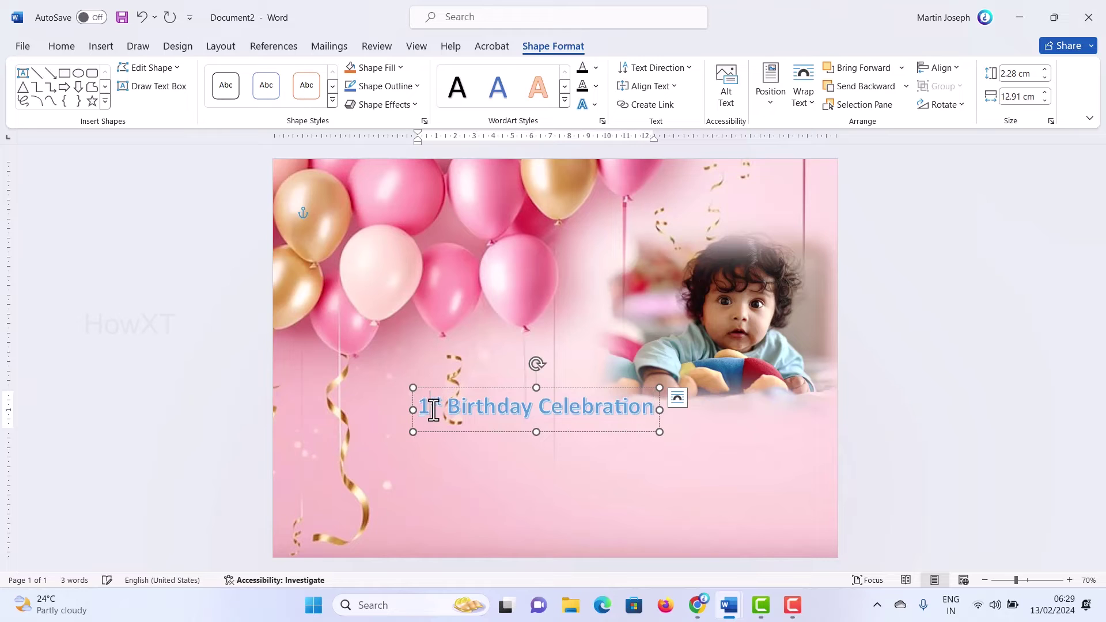
key("ctrl+a")
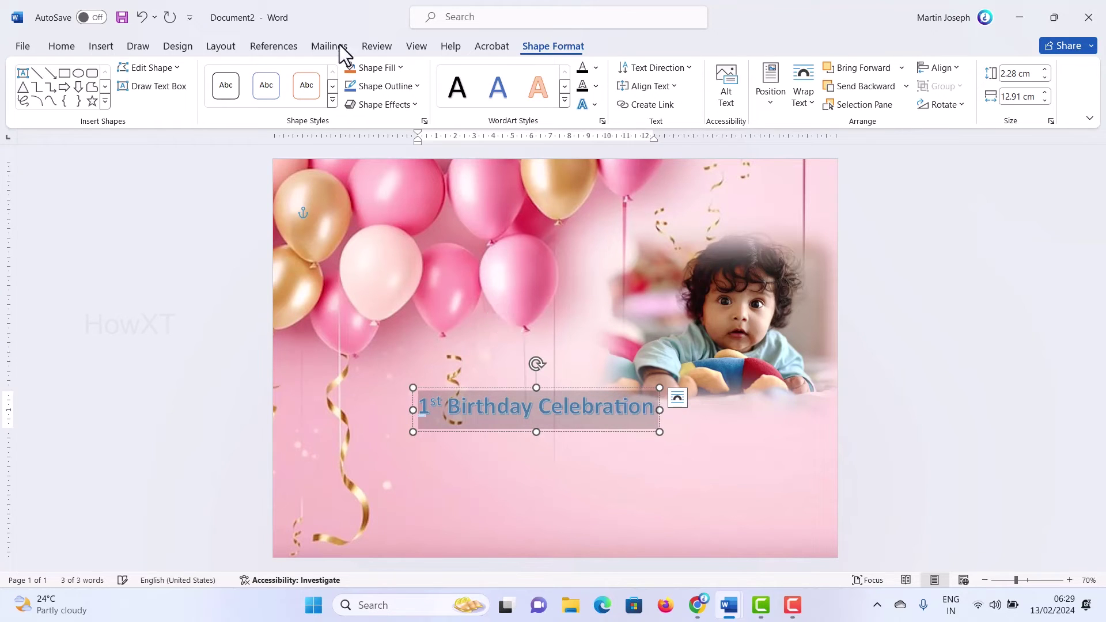
Make the '1st Birthday Celebration' title text 48 point and standard red.
left_click(397, 69)
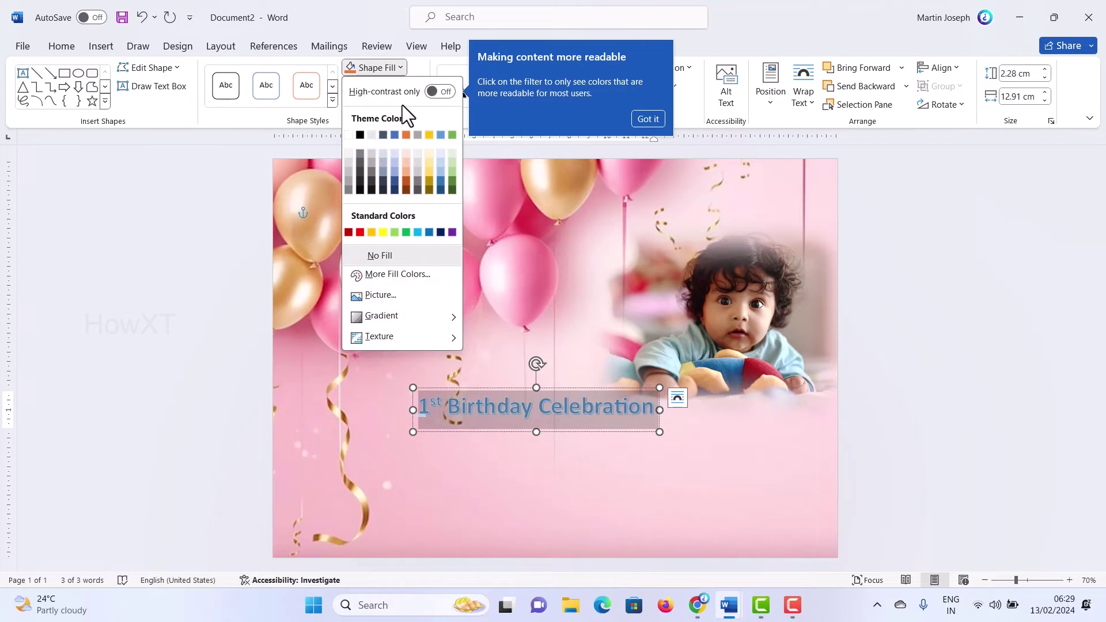
left_click(394, 134)
left_click(602, 472)
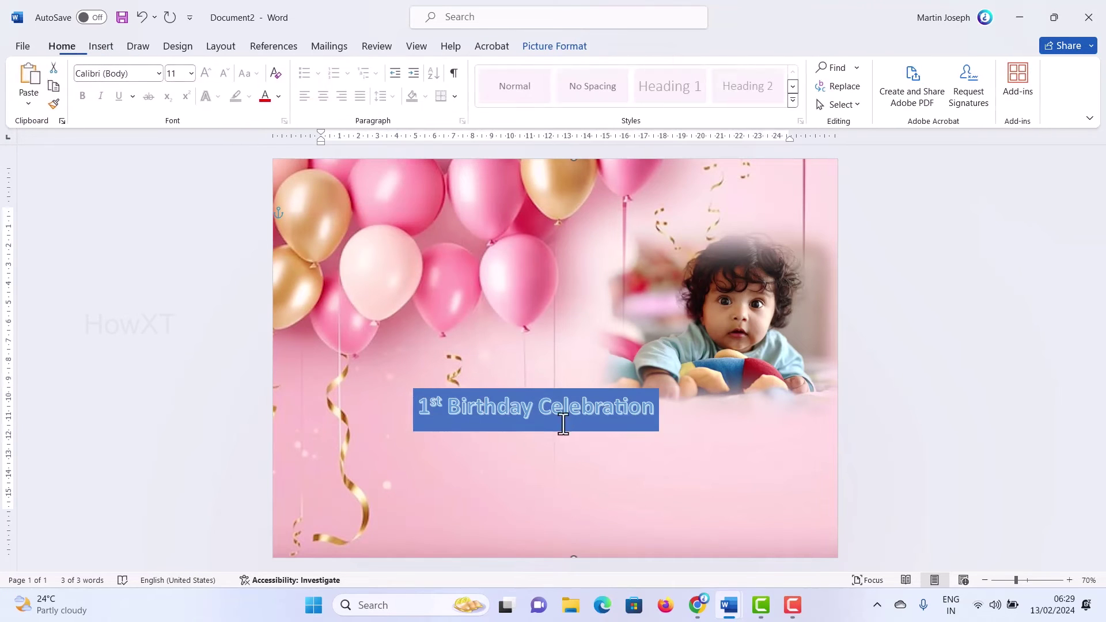
left_click(544, 403)
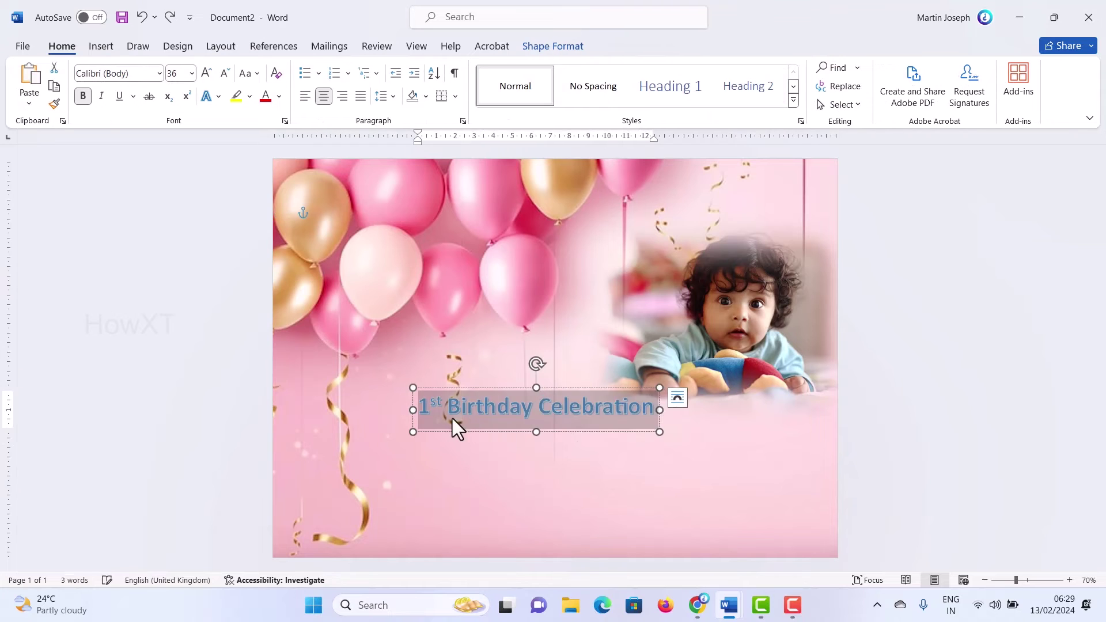
left_click_drag(422, 408, 635, 408)
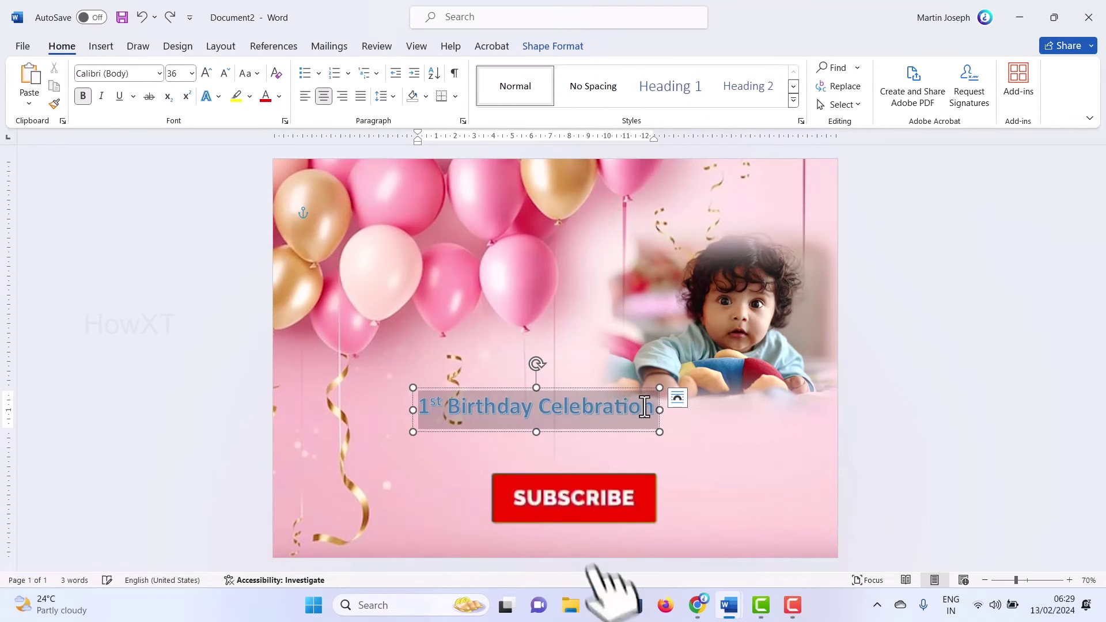
left_click(192, 74)
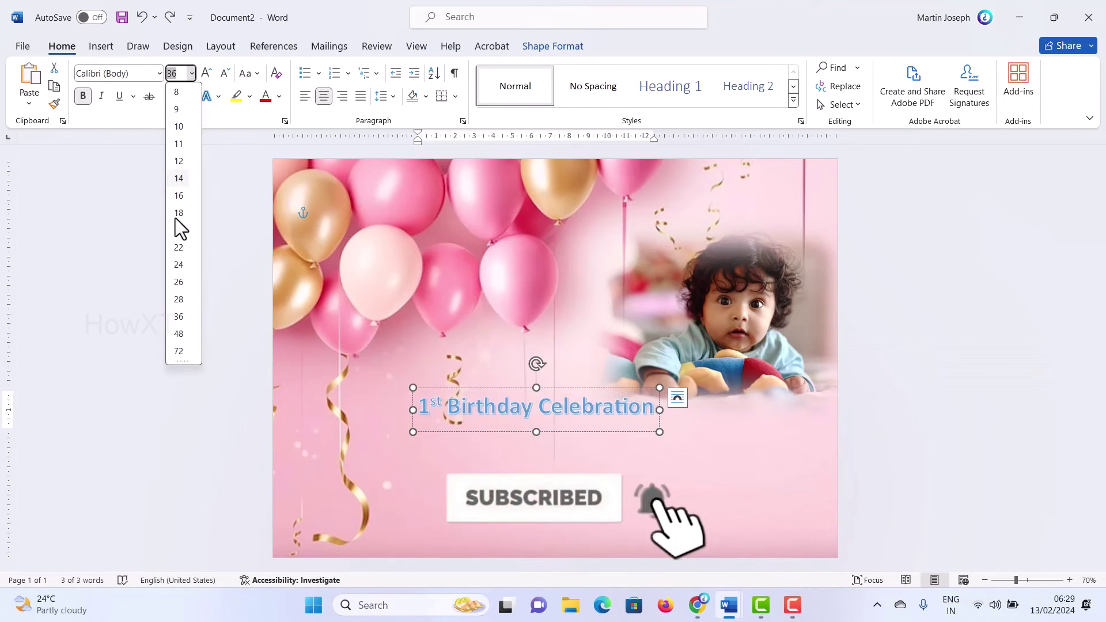
left_click(180, 334)
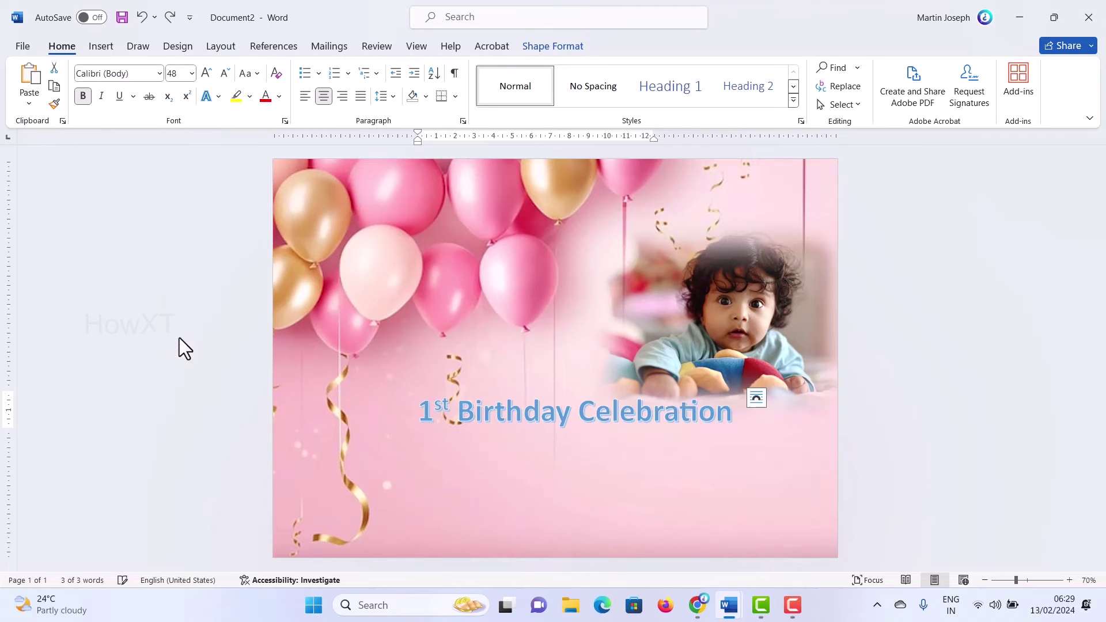
left_click(277, 103)
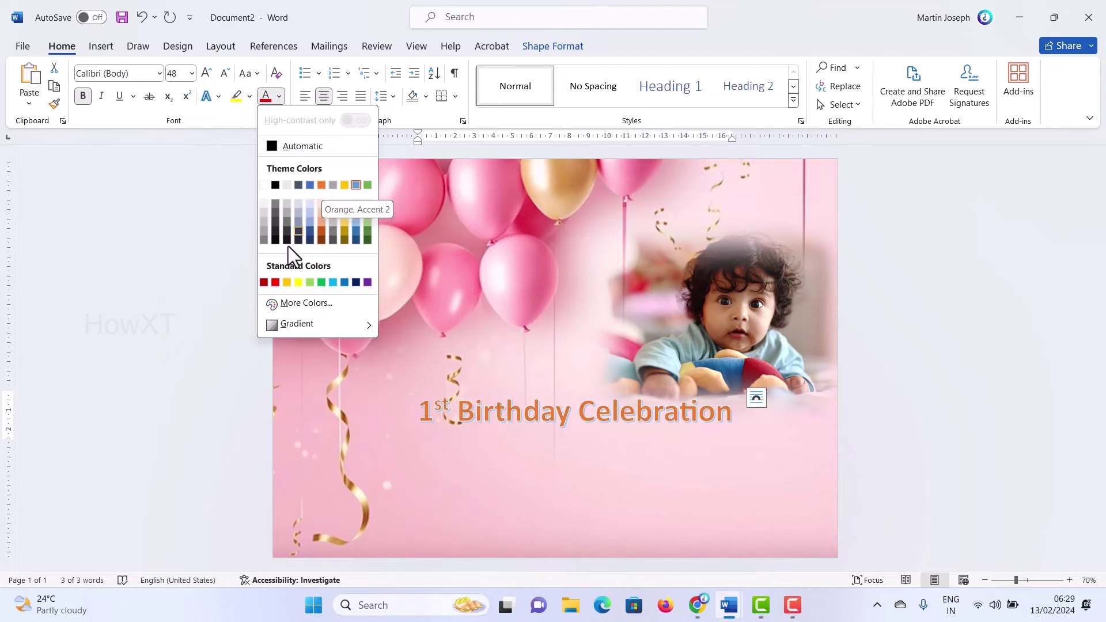
left_click(275, 282)
Move the title box up and left so it sits just under the balloons.
left_click(522, 392)
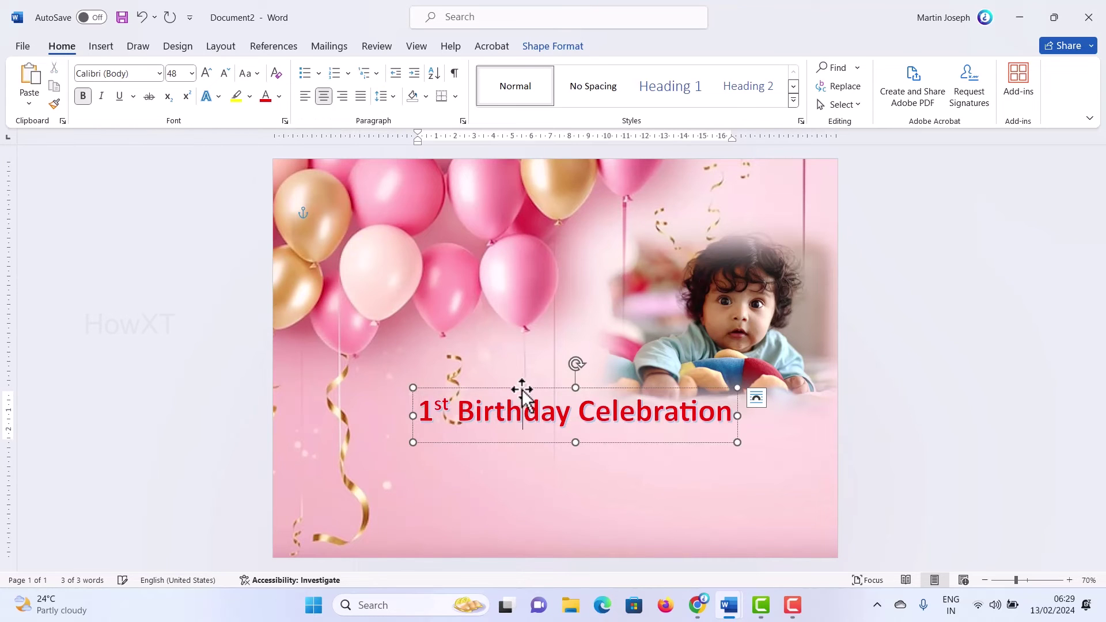
mouse_move(522, 389)
left_mouse_down()
mouse_move(510, 417)
mouse_move(459, 365)
mouse_move(506, 378)
mouse_move(502, 389)
left_mouse_up()
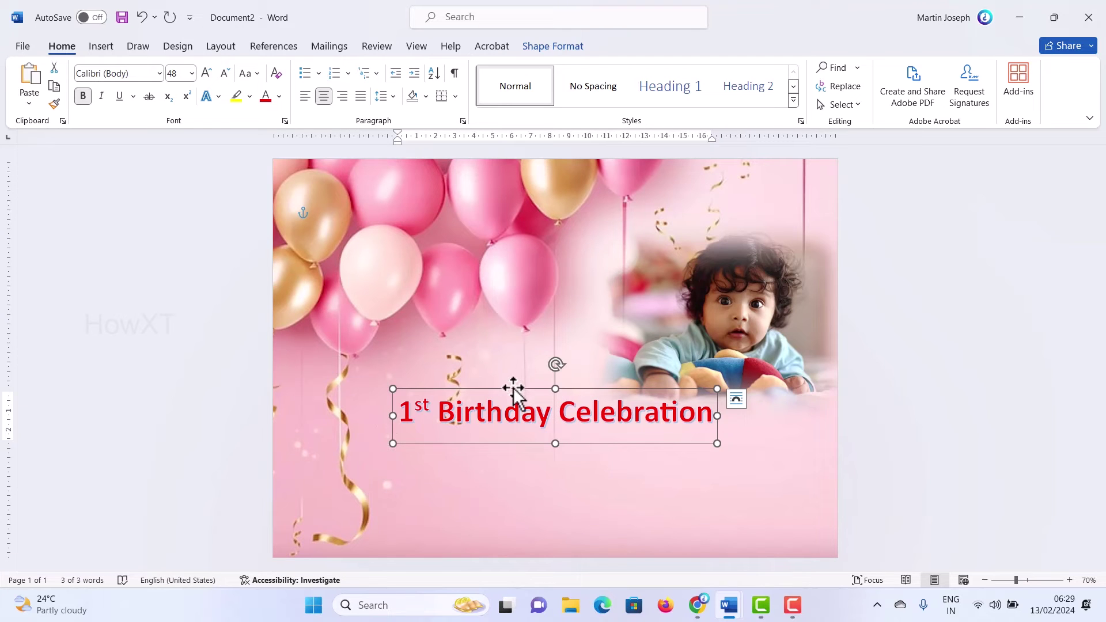
left_click_drag(514, 389, 474, 364)
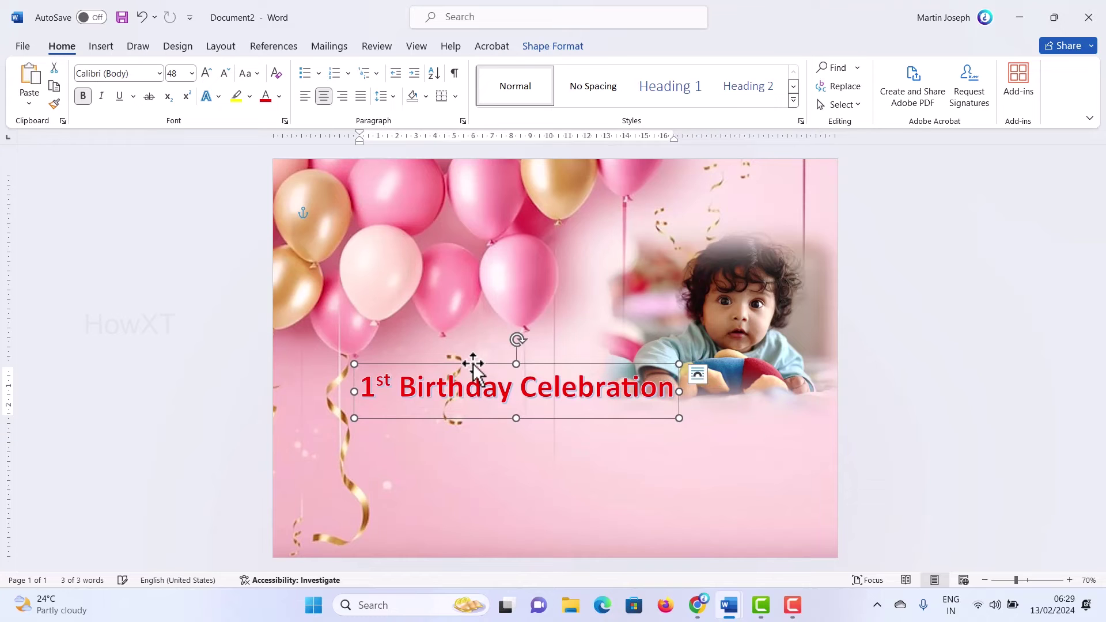
Draw a wide text box below the title containing 'on March 1st 2024 at 6 p.m'.
left_click(102, 46)
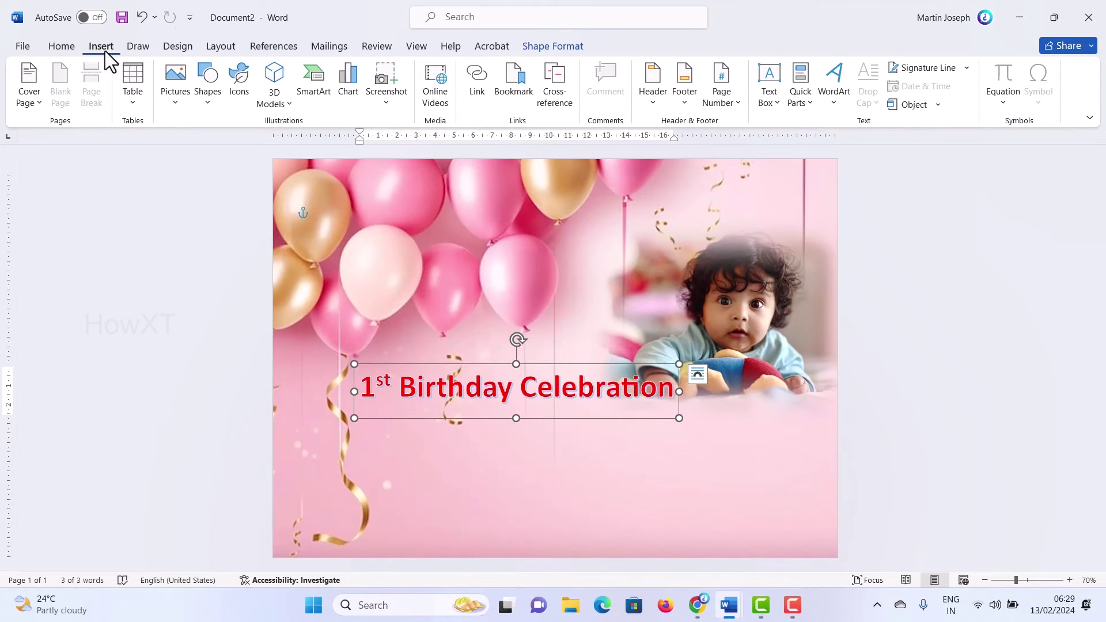
left_click(770, 104)
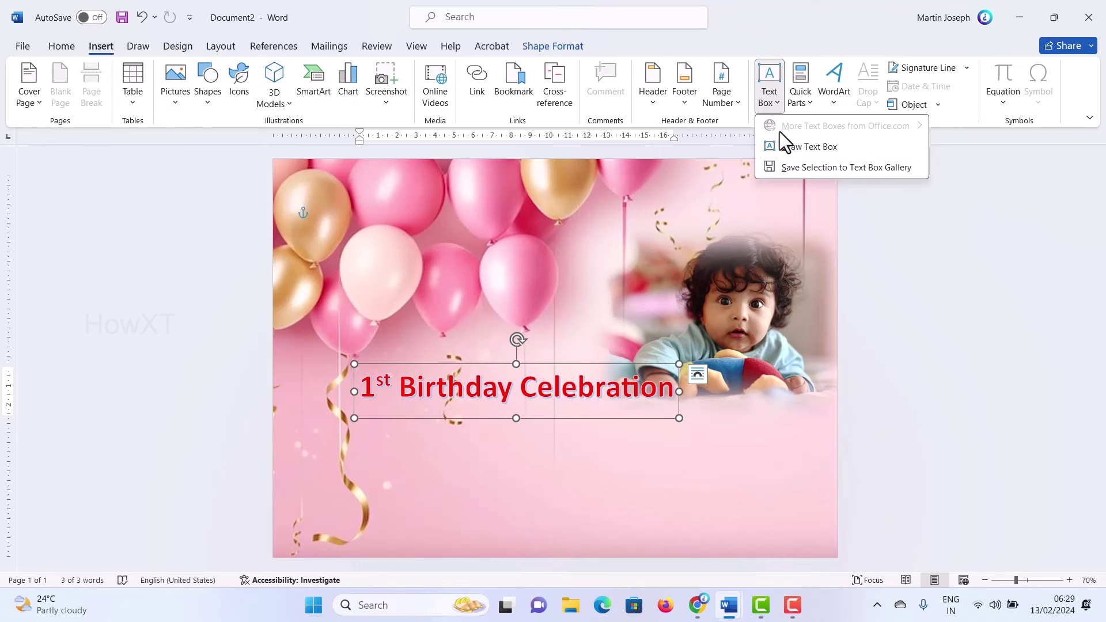
left_click(785, 145)
mouse_move(361, 422)
left_mouse_down()
mouse_move(639, 474)
mouse_move(767, 474)
left_mouse_up()
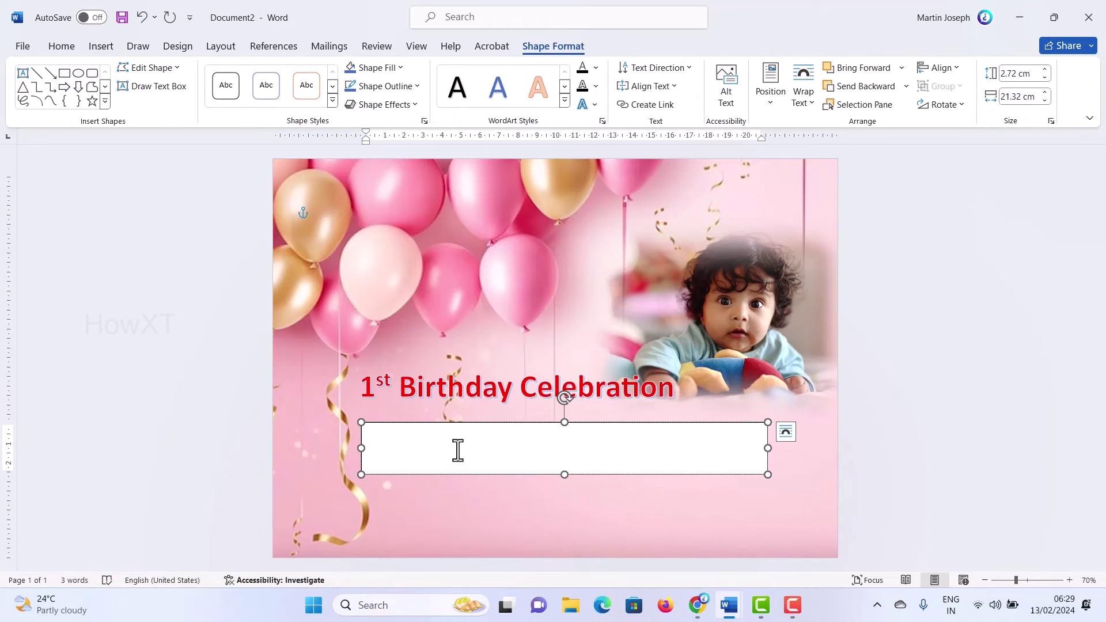
type("on Mar")
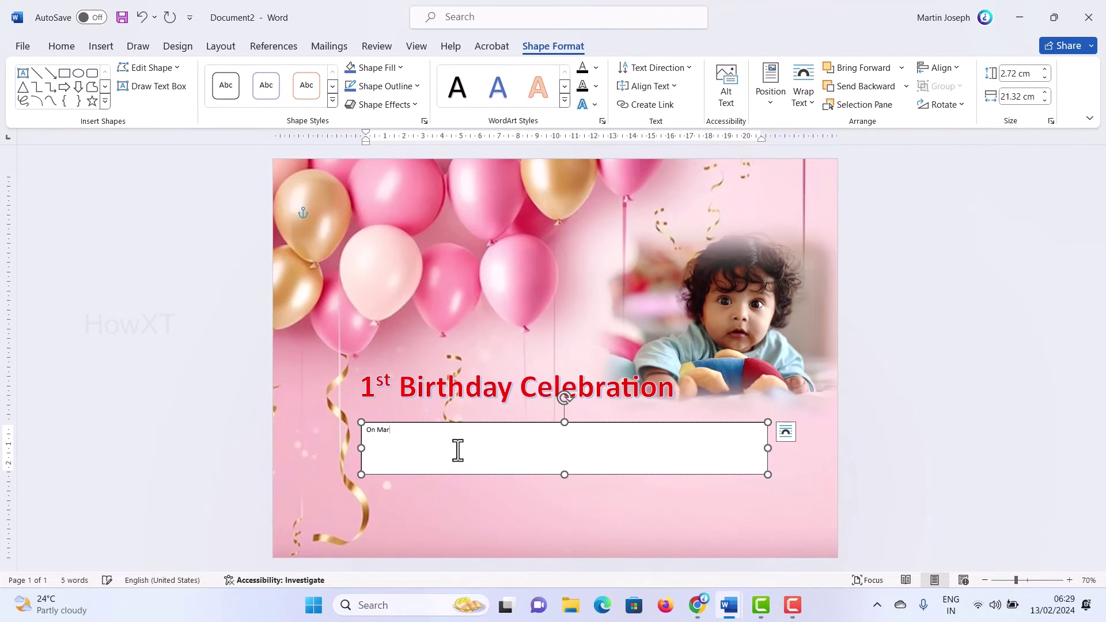
type("ch")
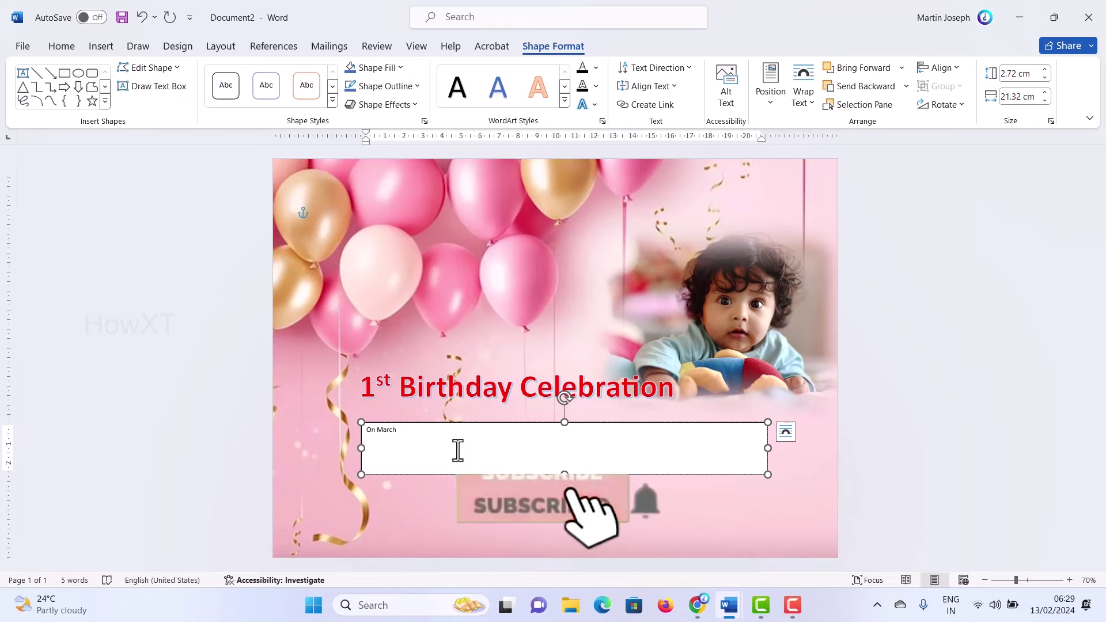
type(" 1st ")
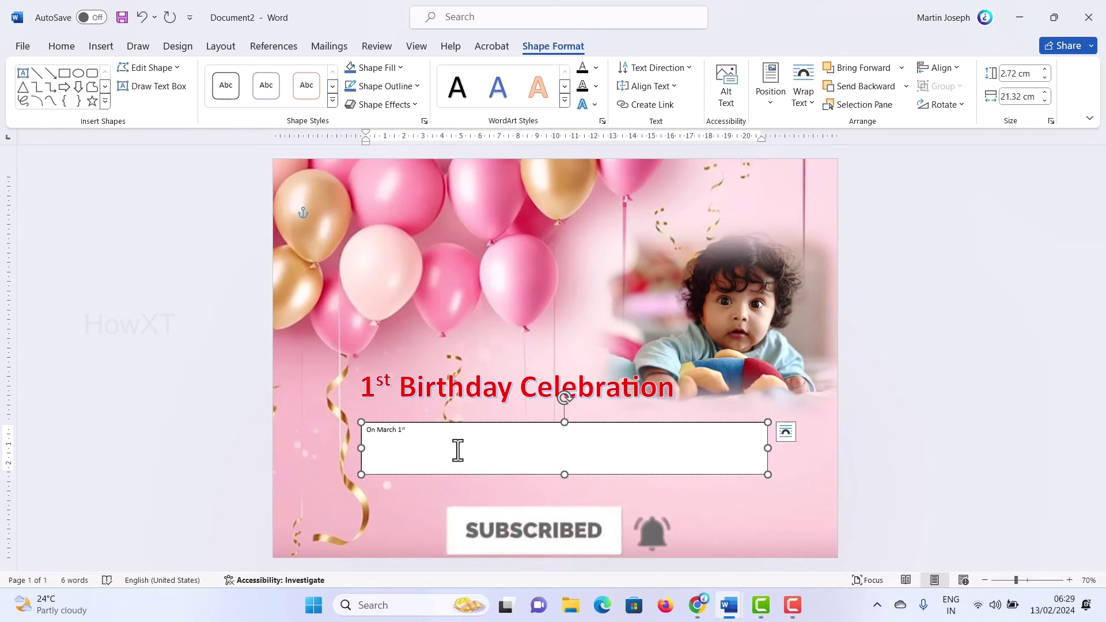
type("2024 at")
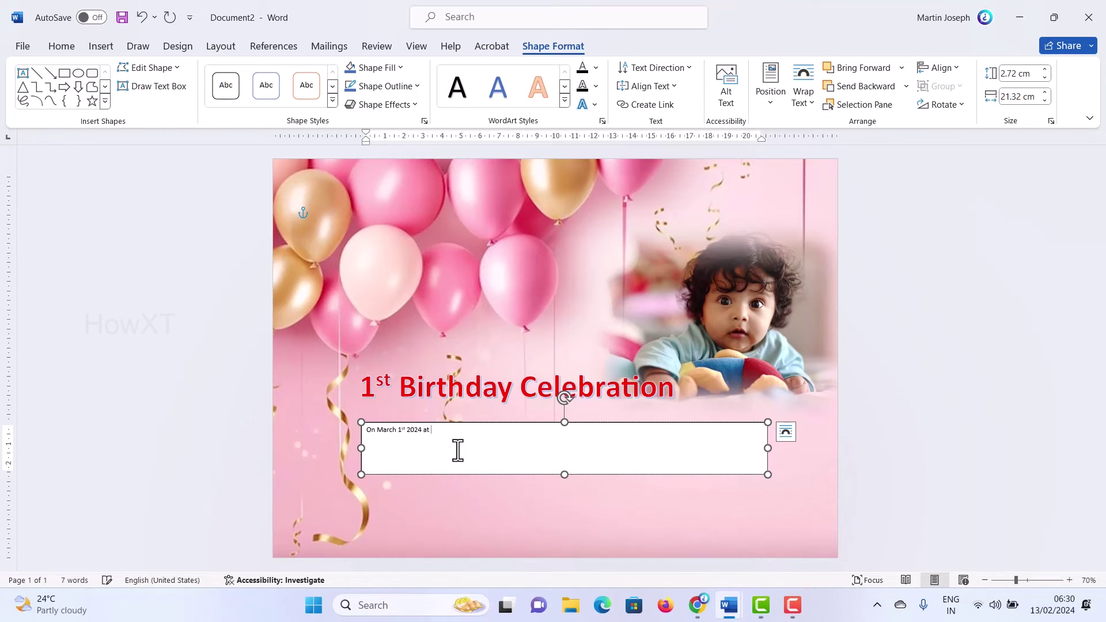
type(" 6 p.m")
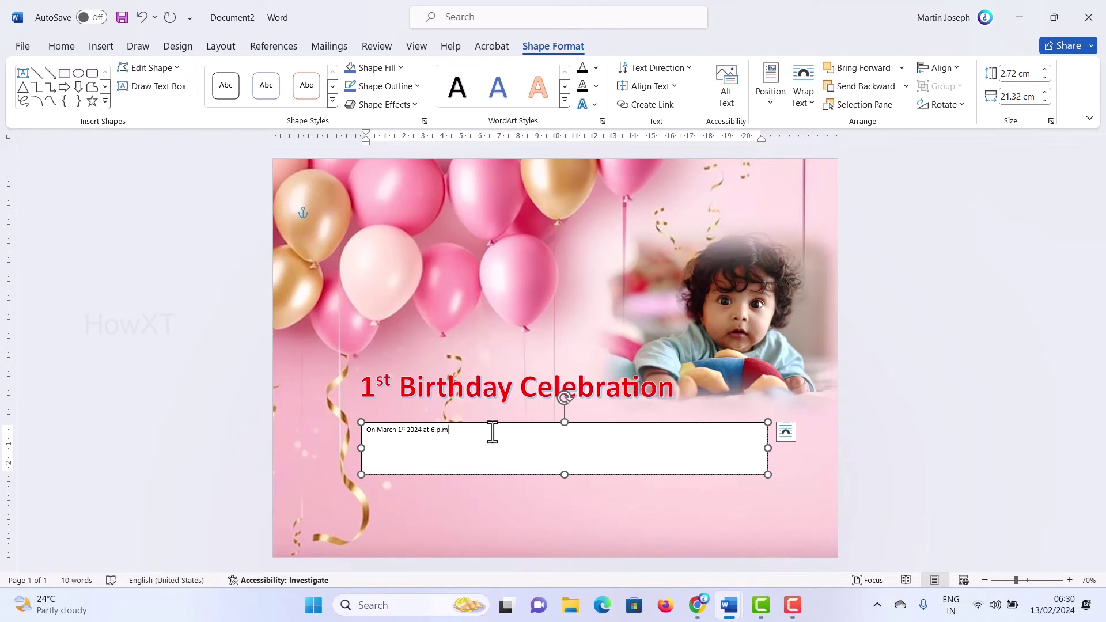
key("ctrl+a")
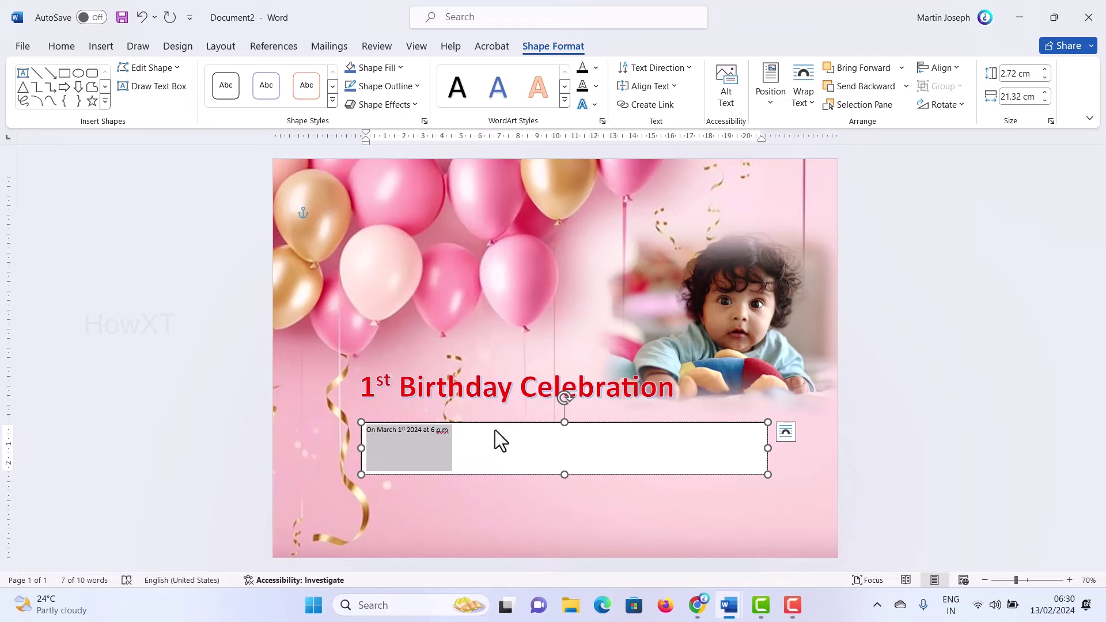
left_click(503, 424)
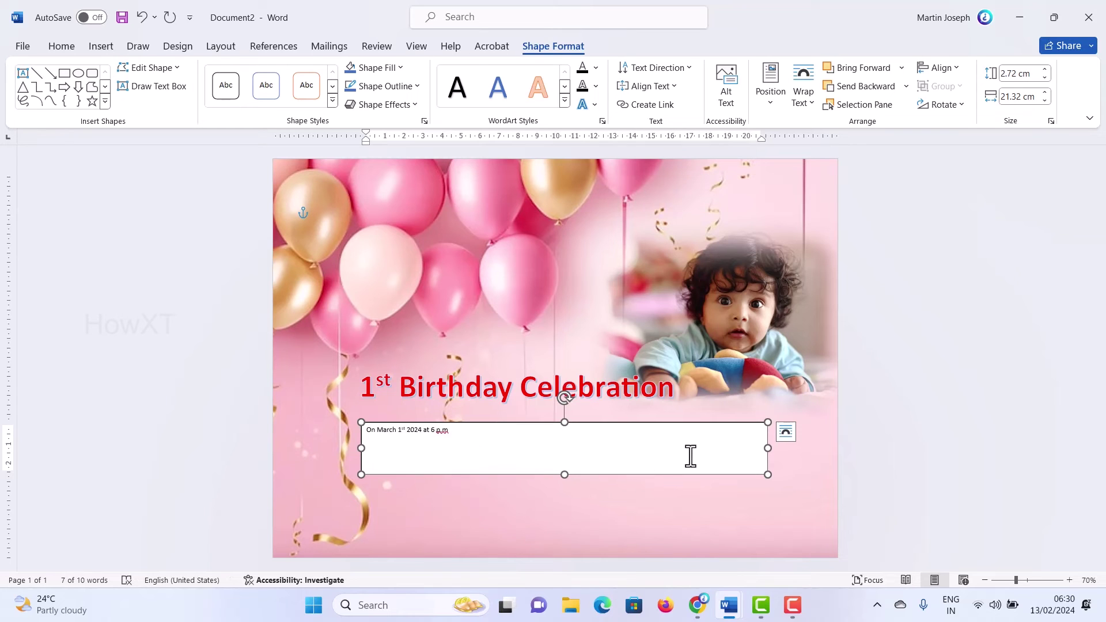
Give the date text box no fill and enlarge its text to 36 point.
left_click(402, 68)
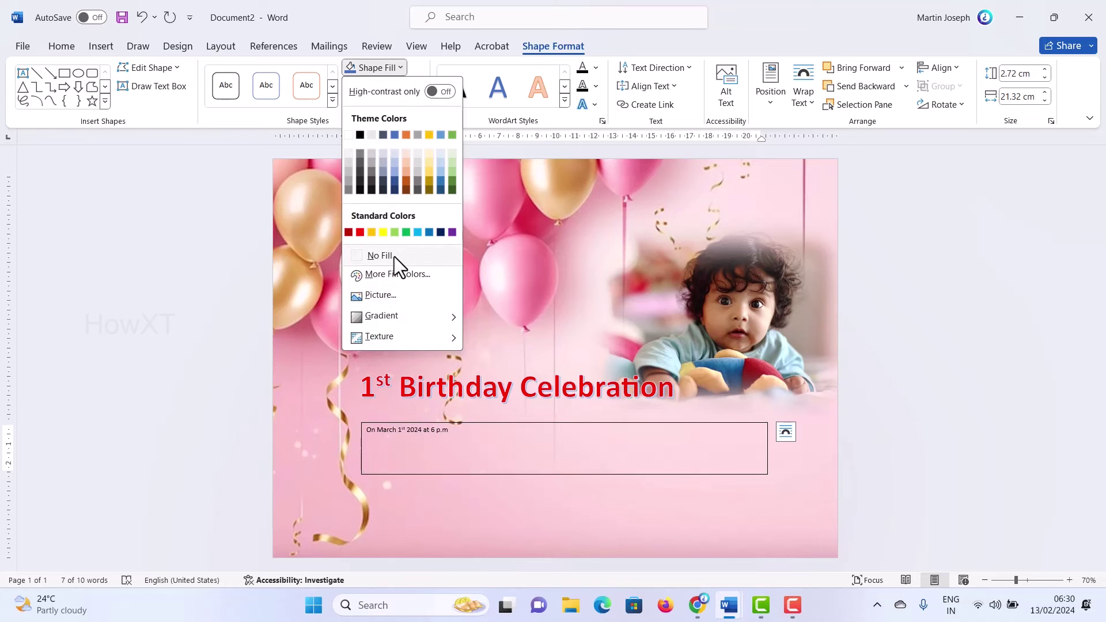
left_click(382, 258)
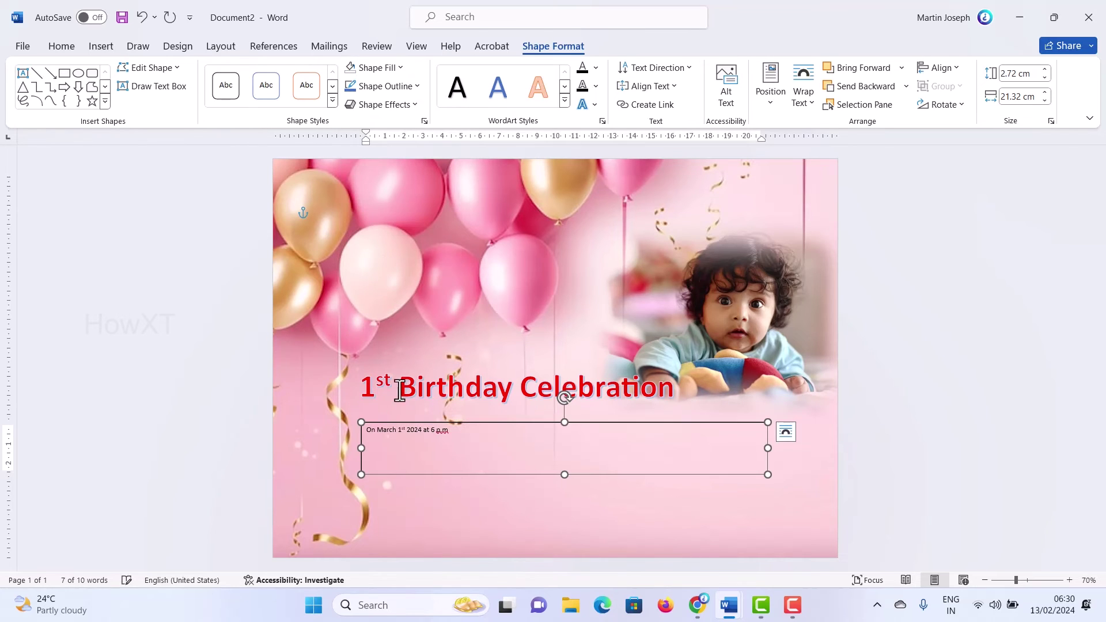
left_click(72, 46)
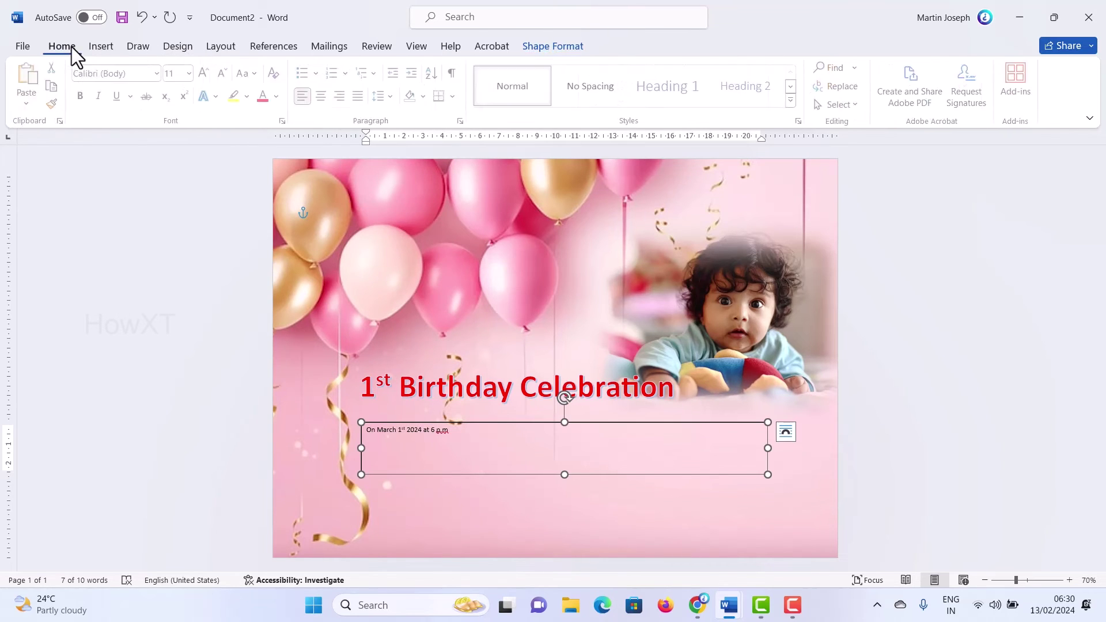
left_click(206, 73)
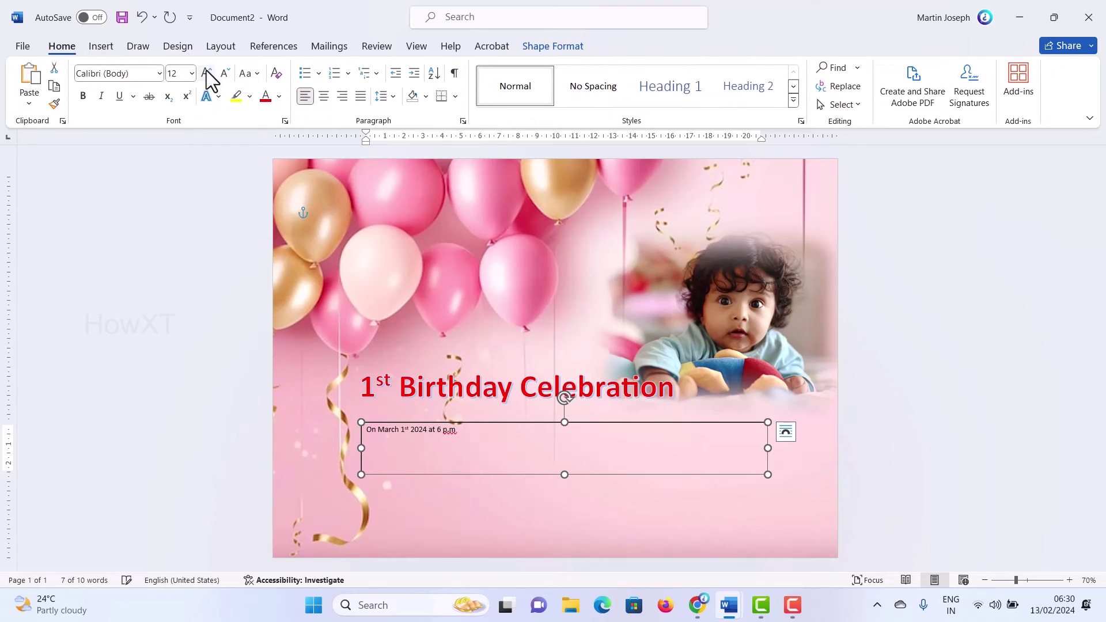
left_click(206, 73)
left_click(206, 74)
left_click(206, 73)
left_click(205, 73)
left_click(206, 73)
left_click(206, 73)
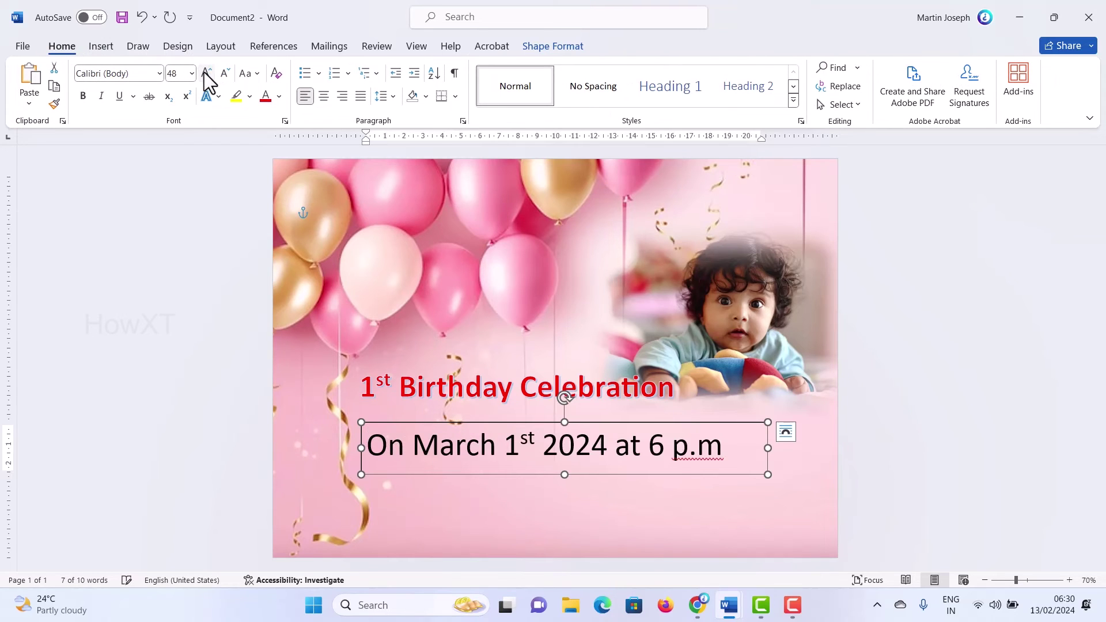
left_click(222, 74)
left_click(222, 75)
left_click(221, 75)
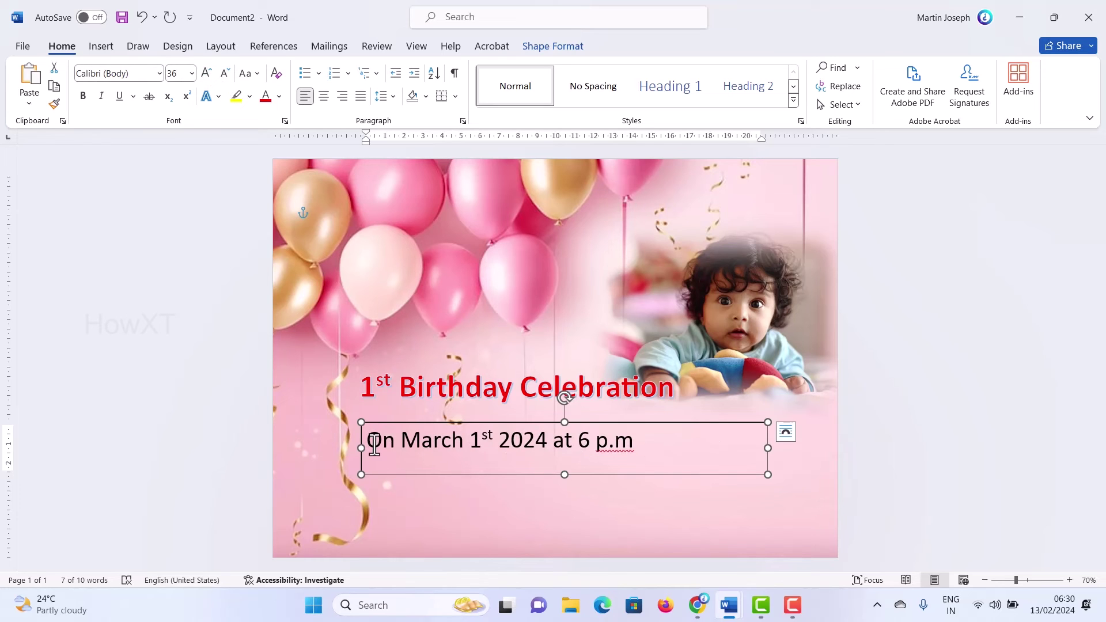
Set the date line in Blackadder ITC, then move the box up and narrow it to fit.
left_click_drag(371, 444, 647, 449)
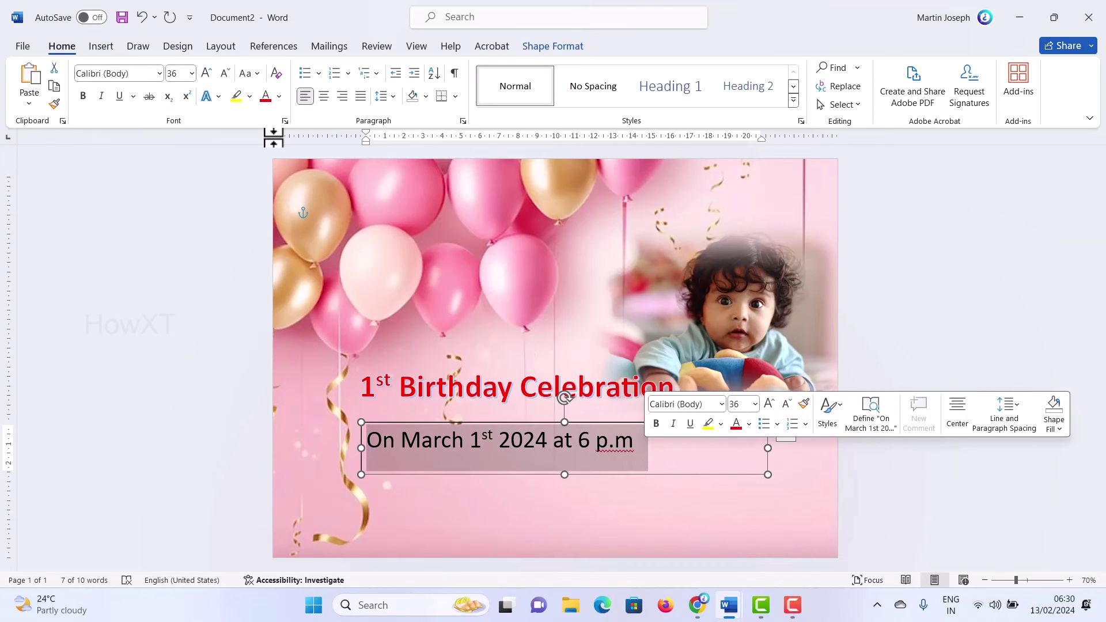
left_click(159, 74)
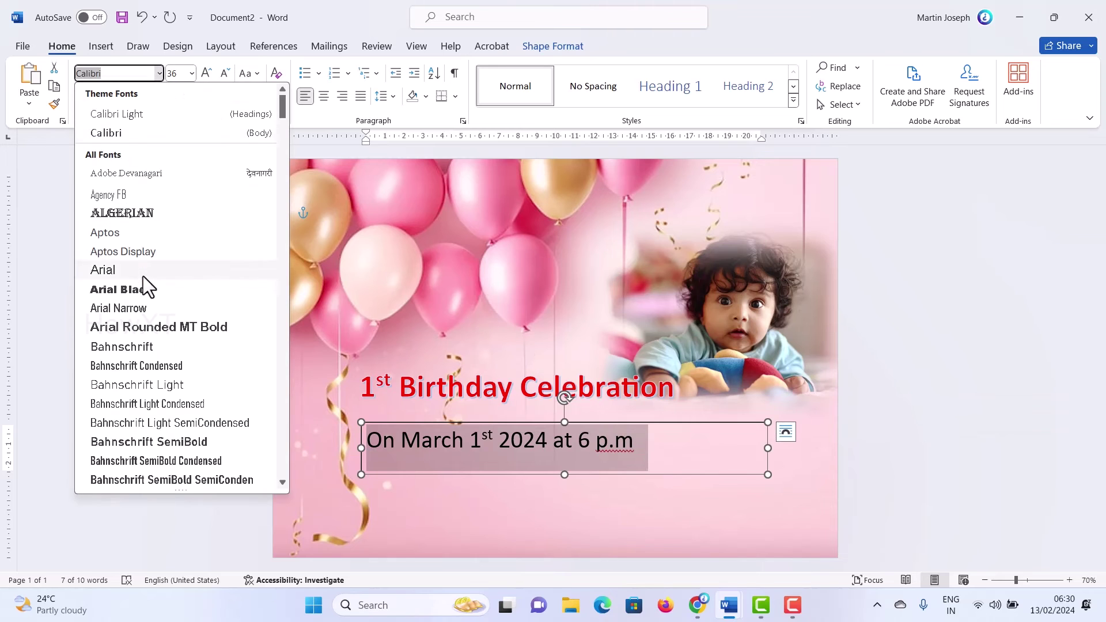
scroll(141, 333, "down", 2)
scroll(144, 357, "down", 4)
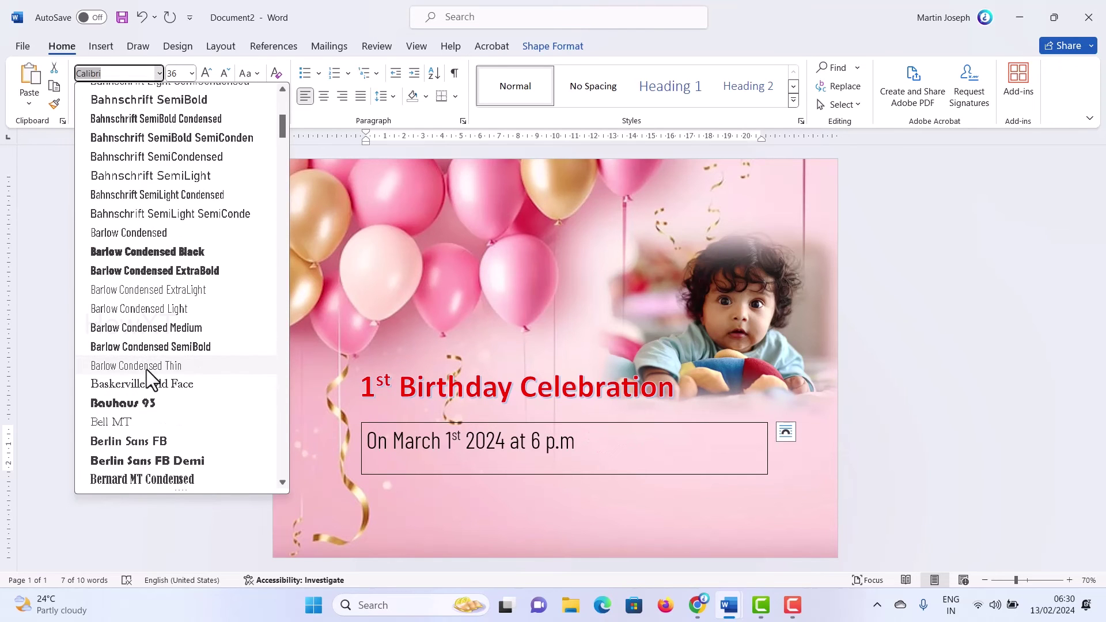
scroll(147, 368, "down", 3)
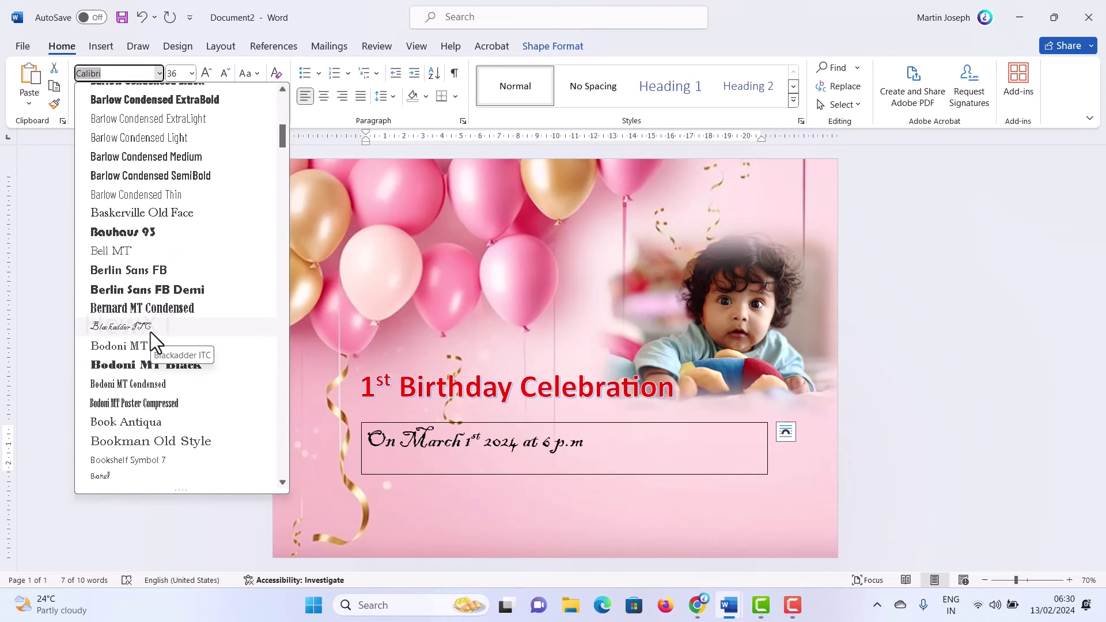
left_click(150, 331)
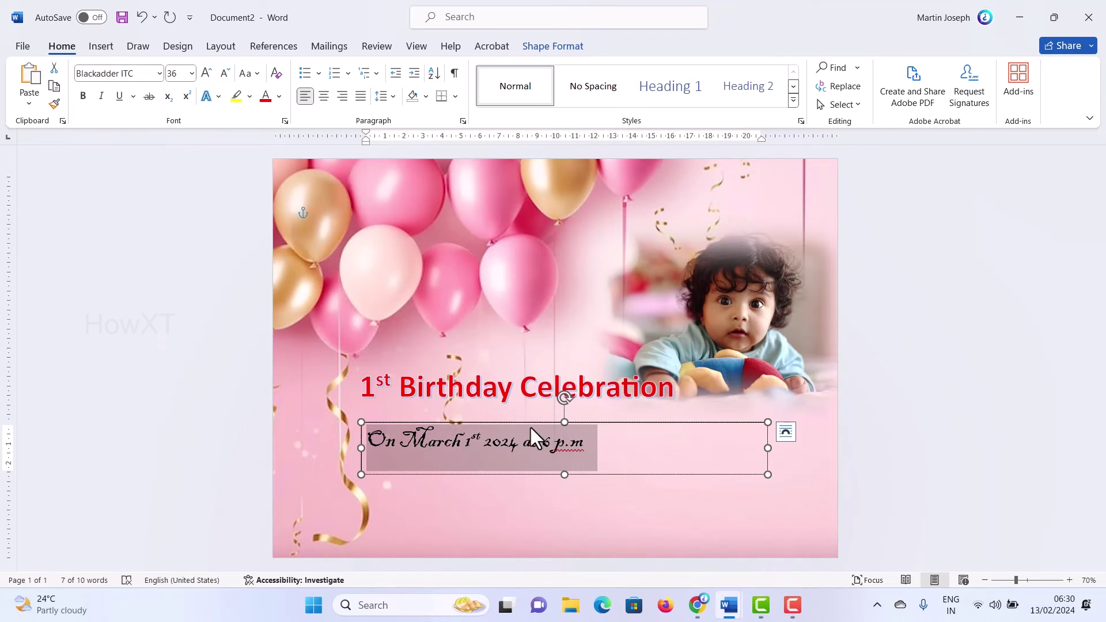
left_click_drag(532, 423, 539, 404)
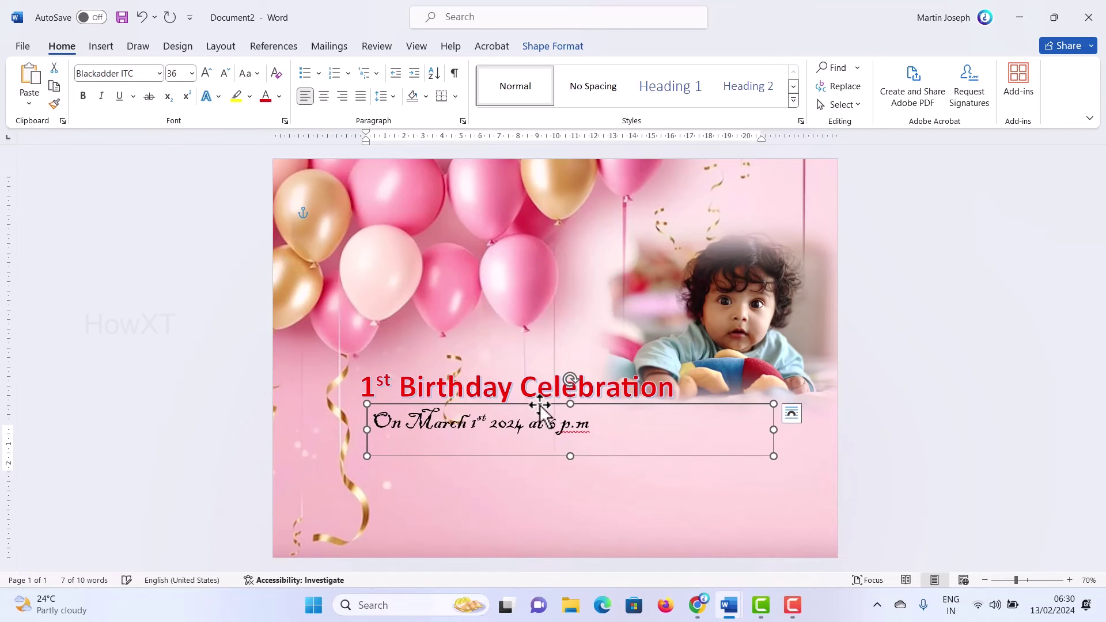
left_click_drag(774, 429, 582, 404)
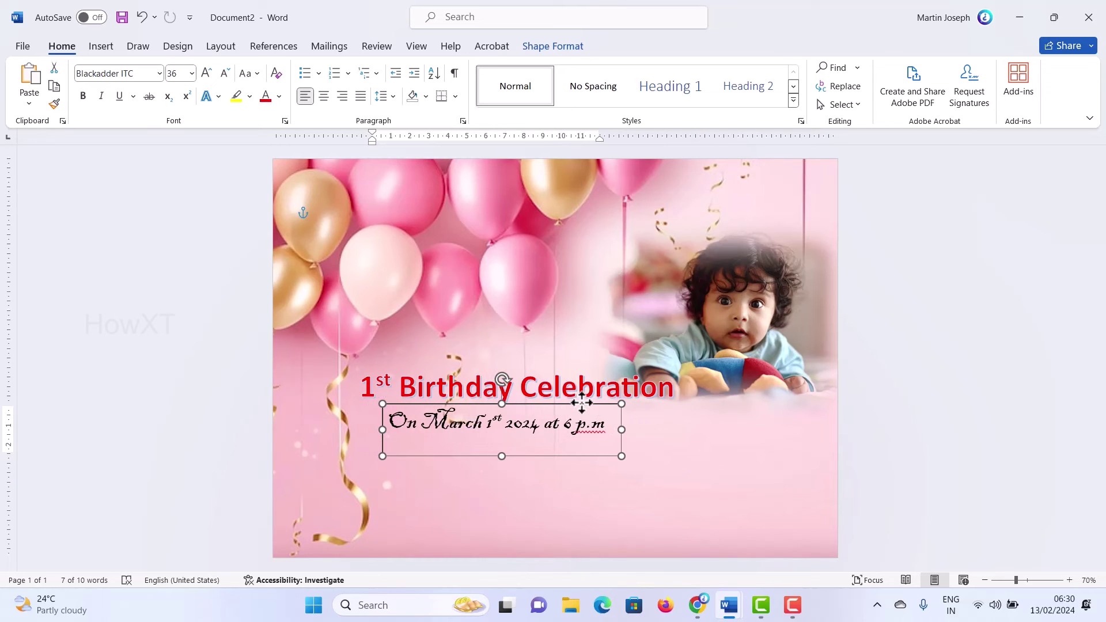
left_click(966, 346)
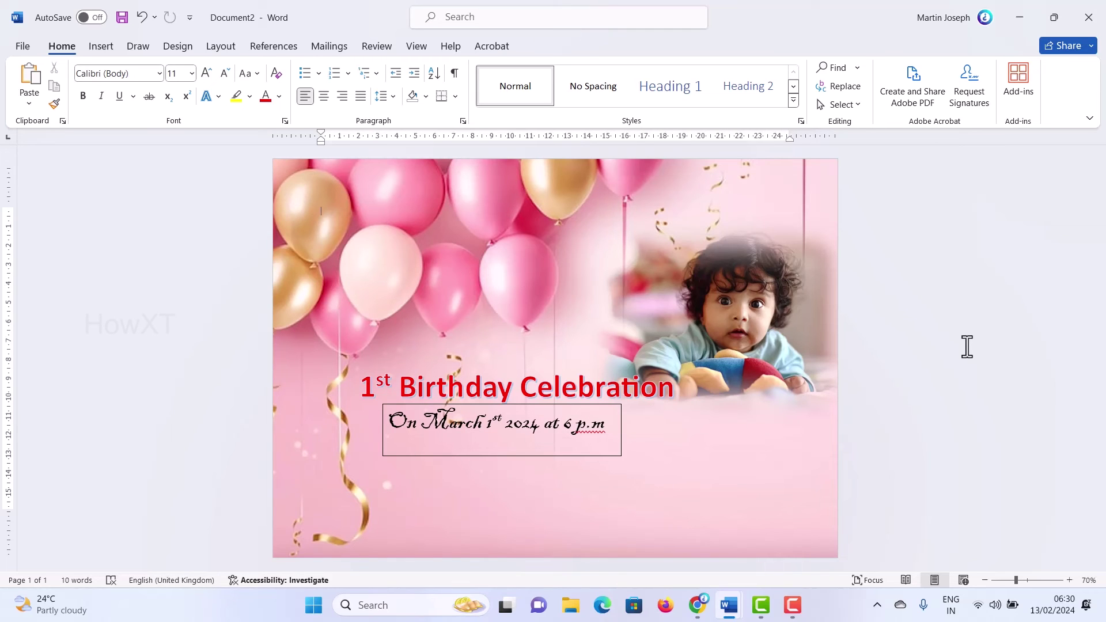
left_click(587, 405)
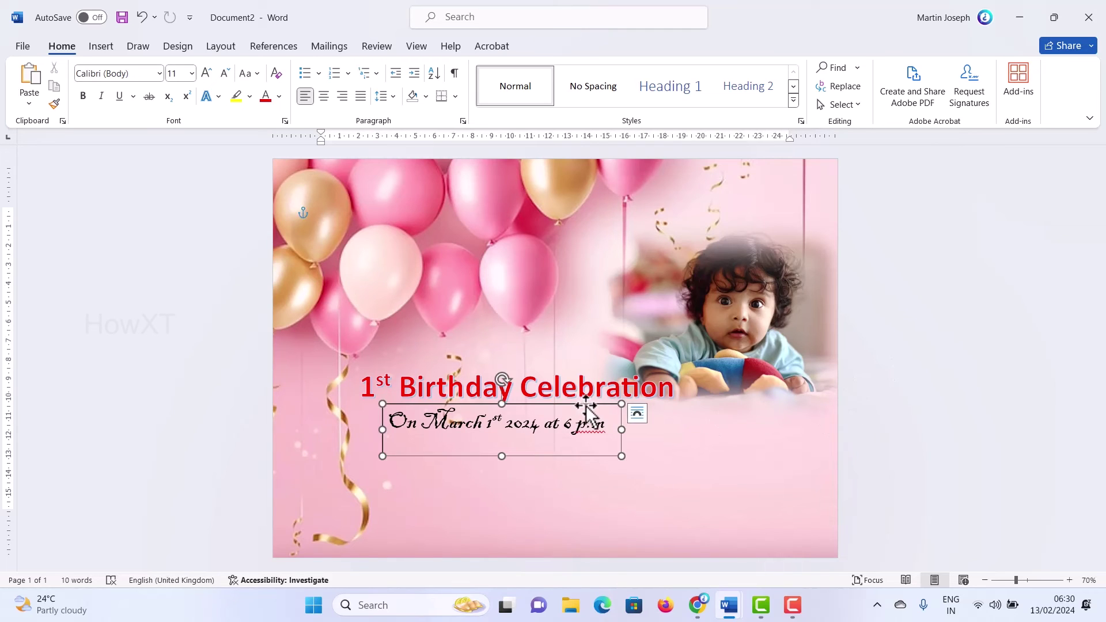
left_click(392, 413)
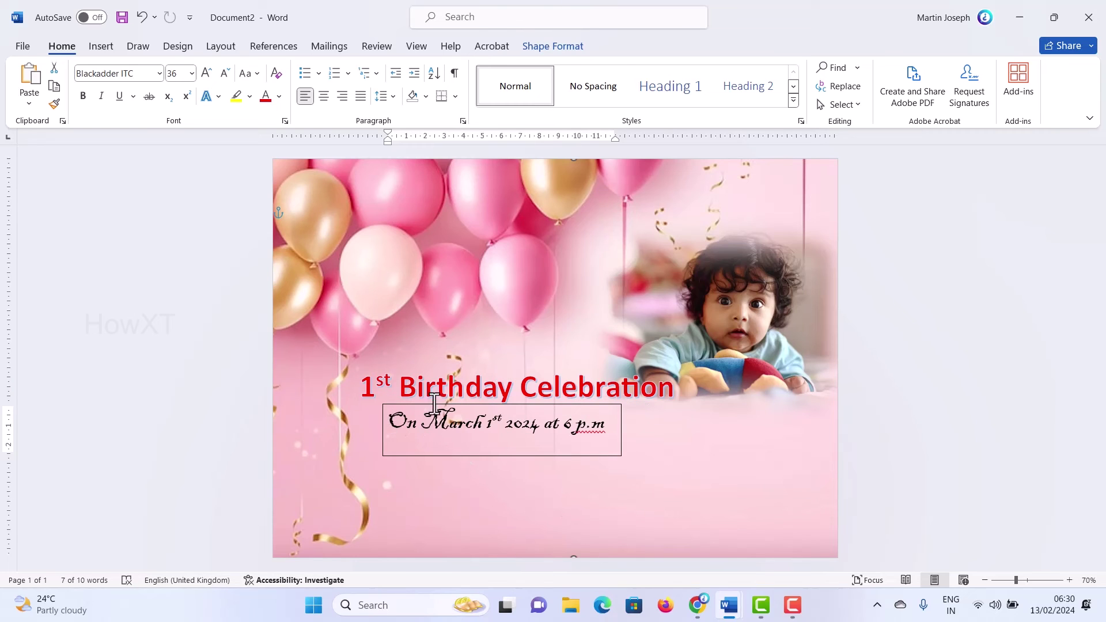
left_click(383, 442)
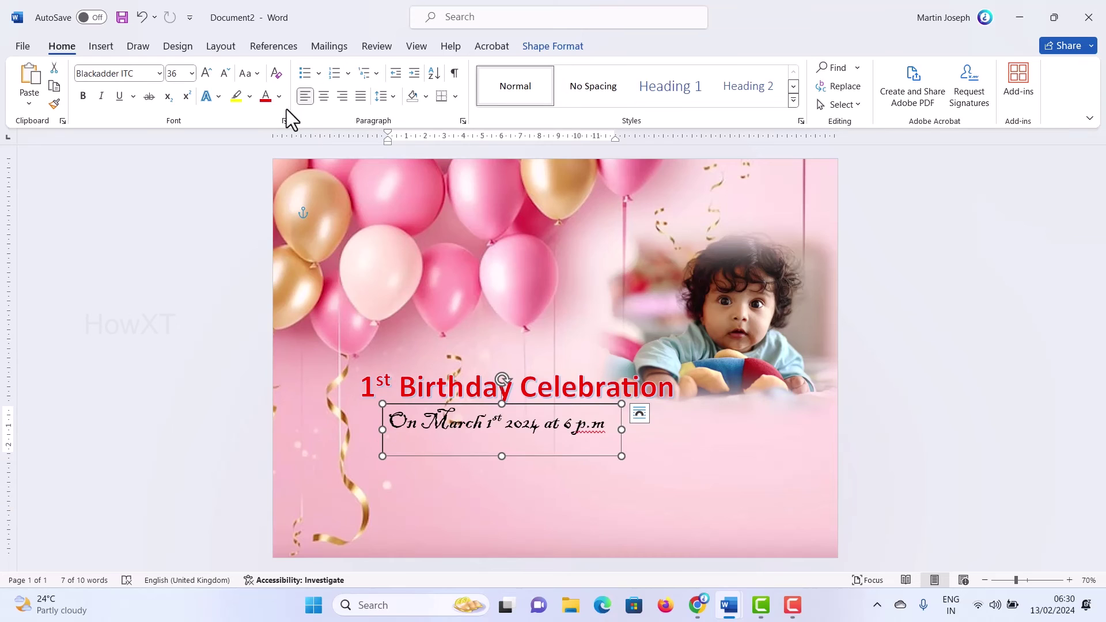
left_click(615, 410)
left_click(509, 404)
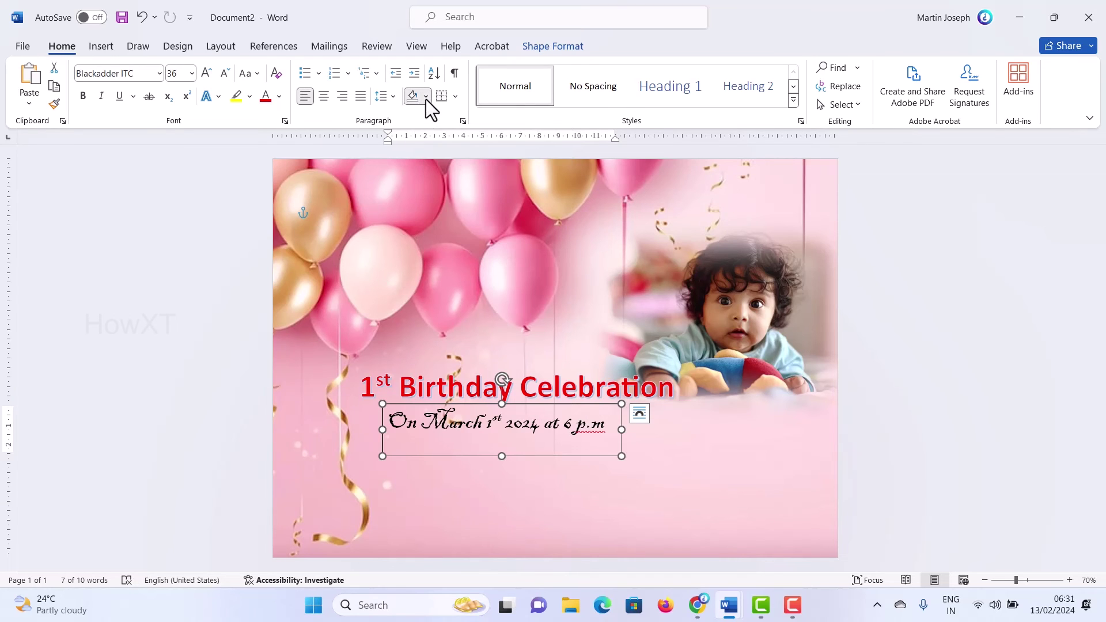
left_click(426, 96)
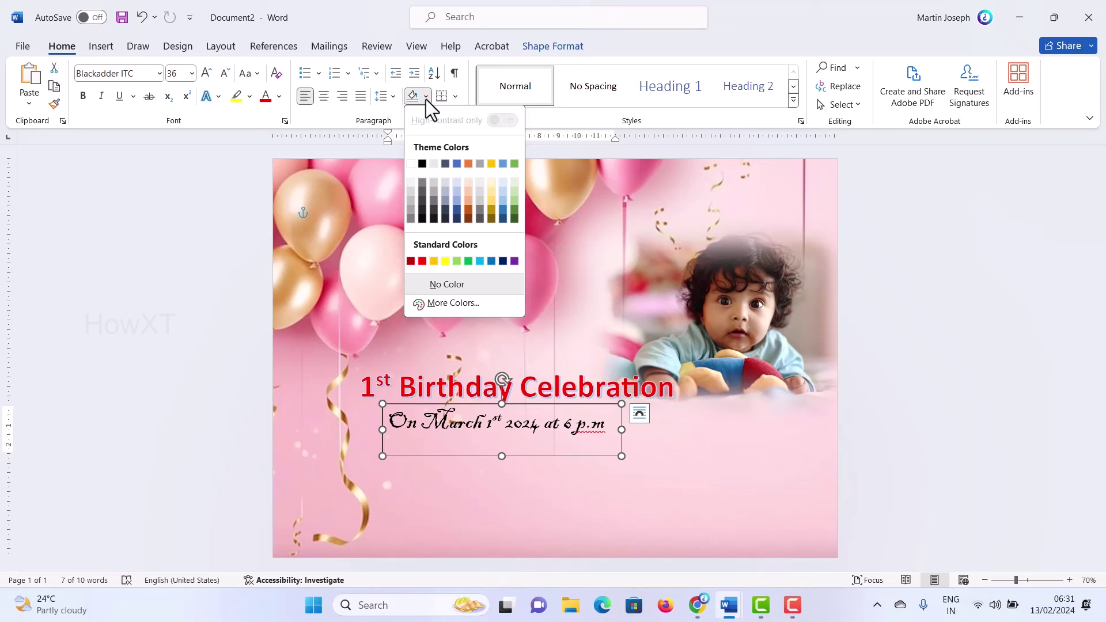
left_click(731, 463)
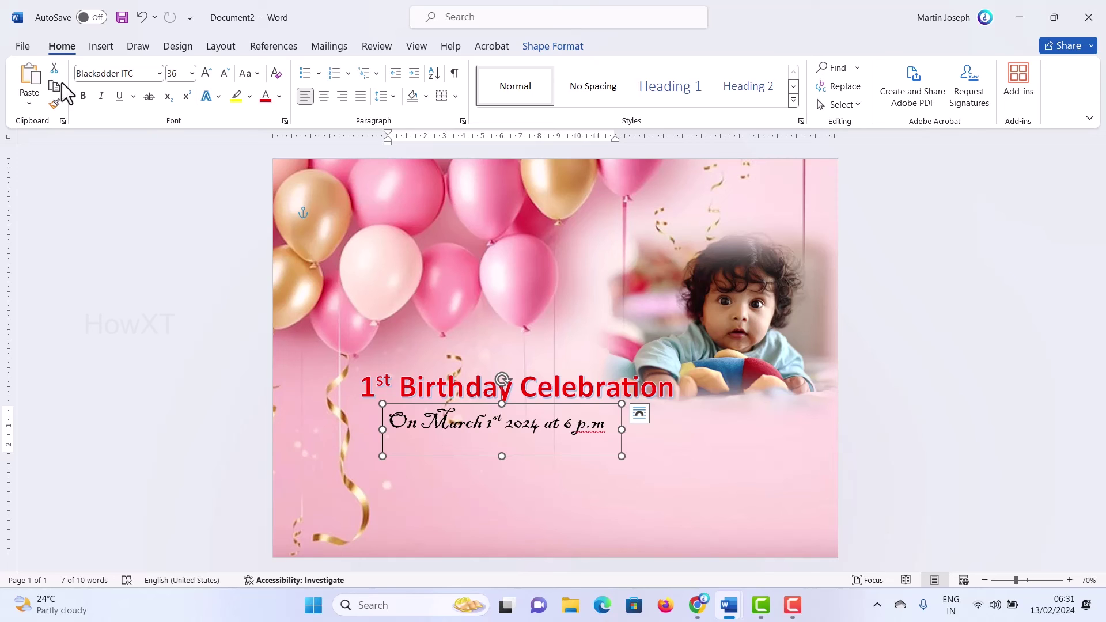
Save the card as a PDF through Save As, entering the file name 'HowXT'.
left_click(17, 47)
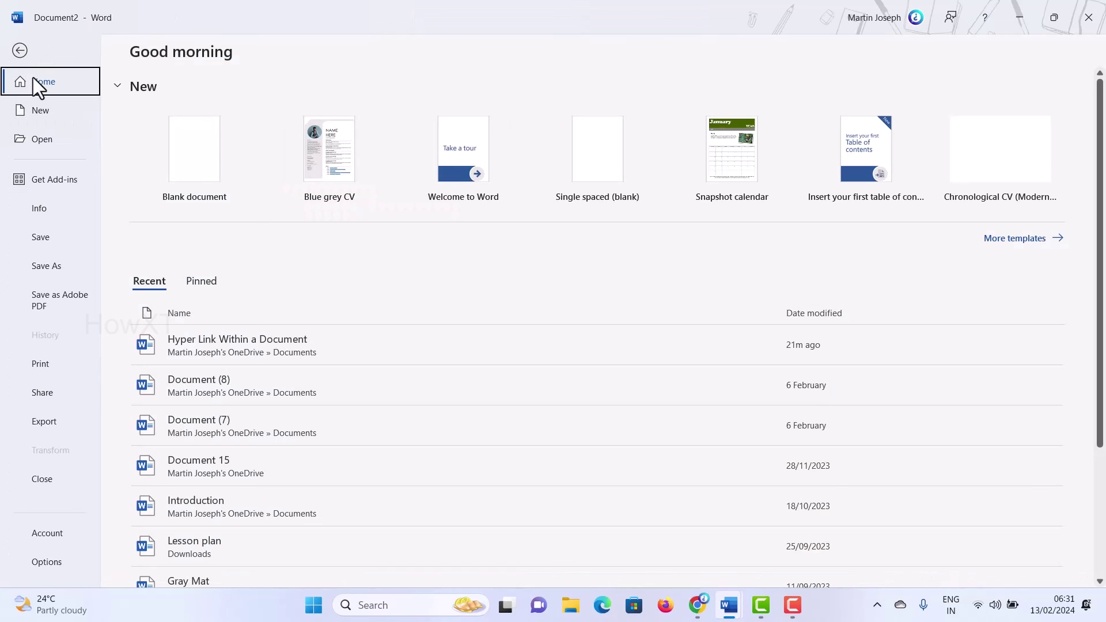
left_click(52, 271)
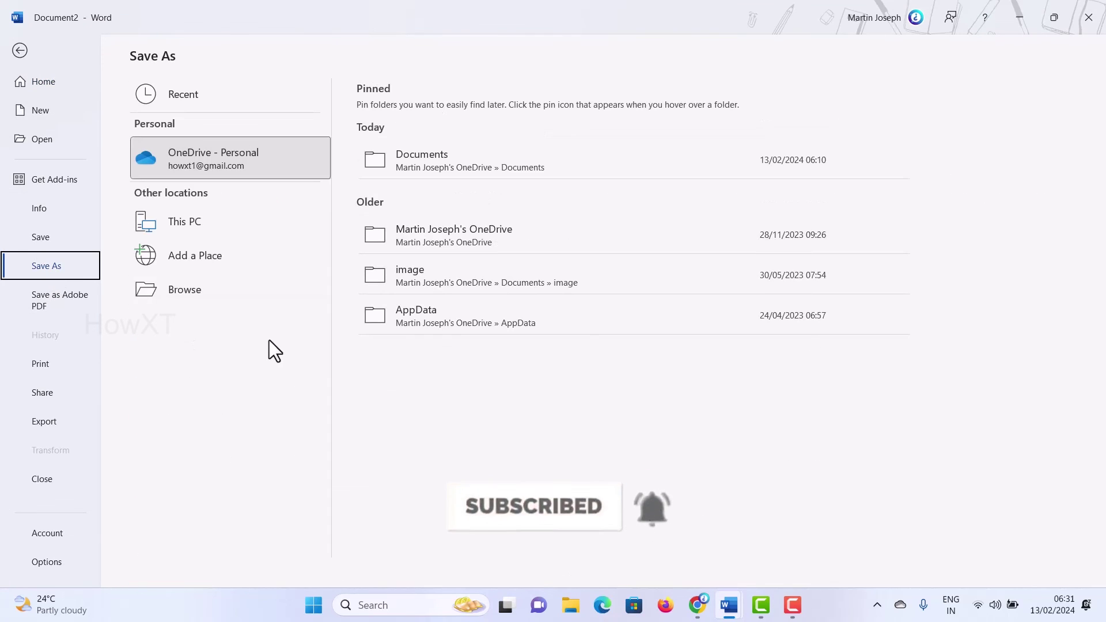
left_click(206, 300)
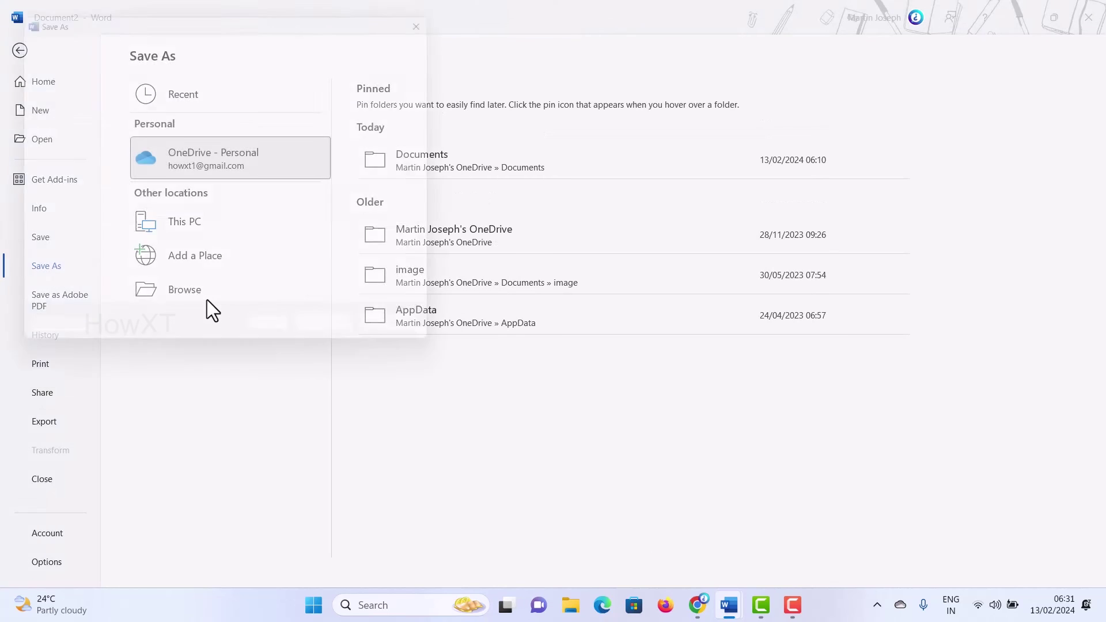
left_click(192, 262)
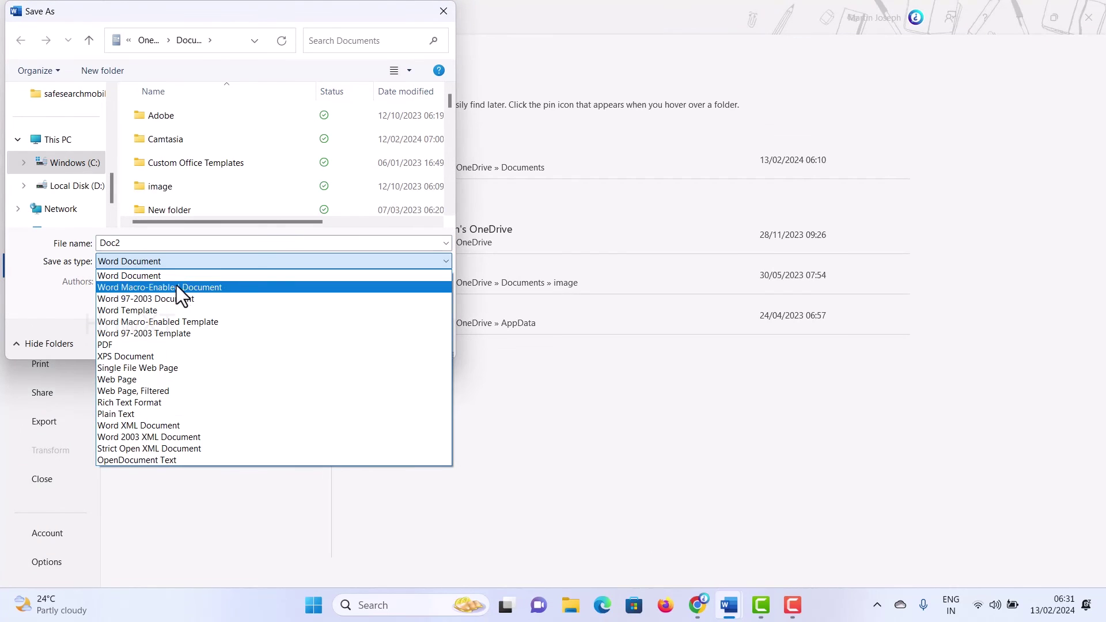
left_click(139, 345)
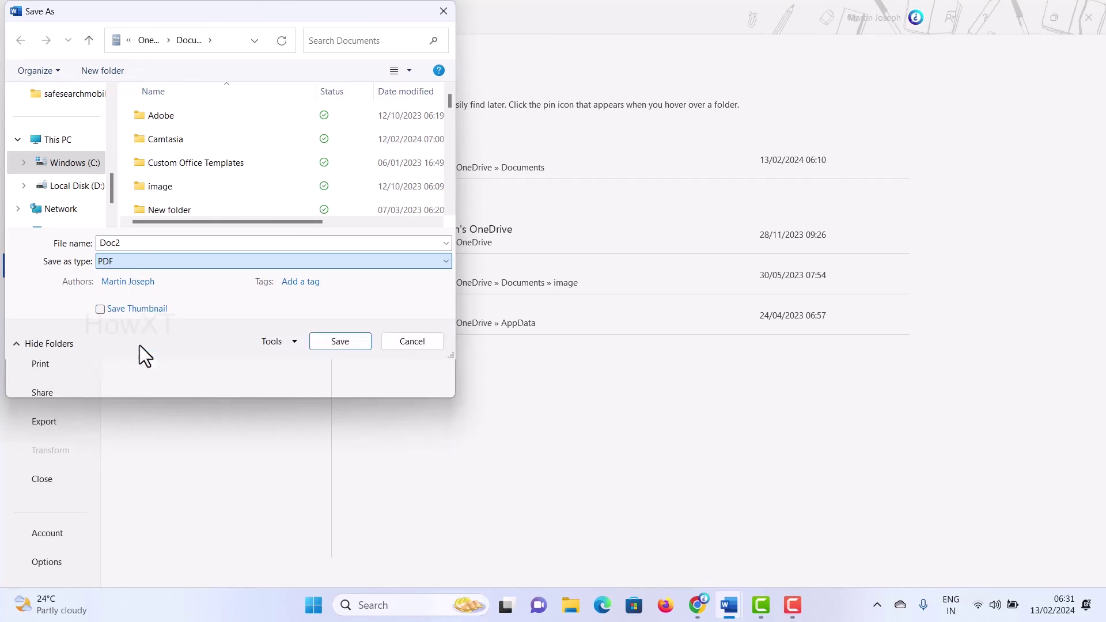
double_click(139, 243)
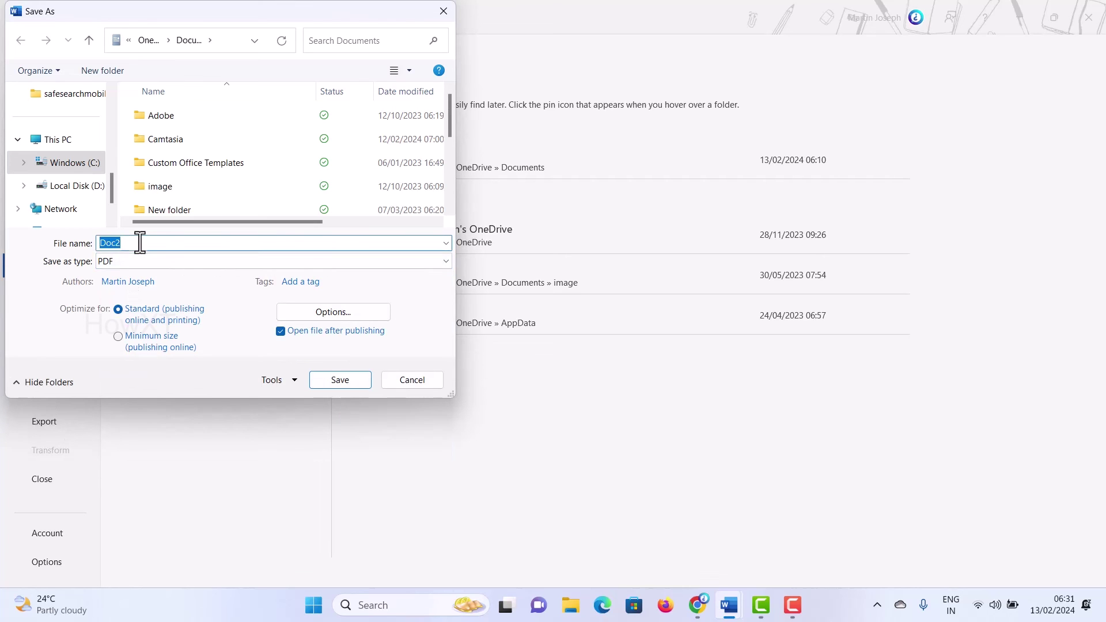
type("HowXT")
key("Return")
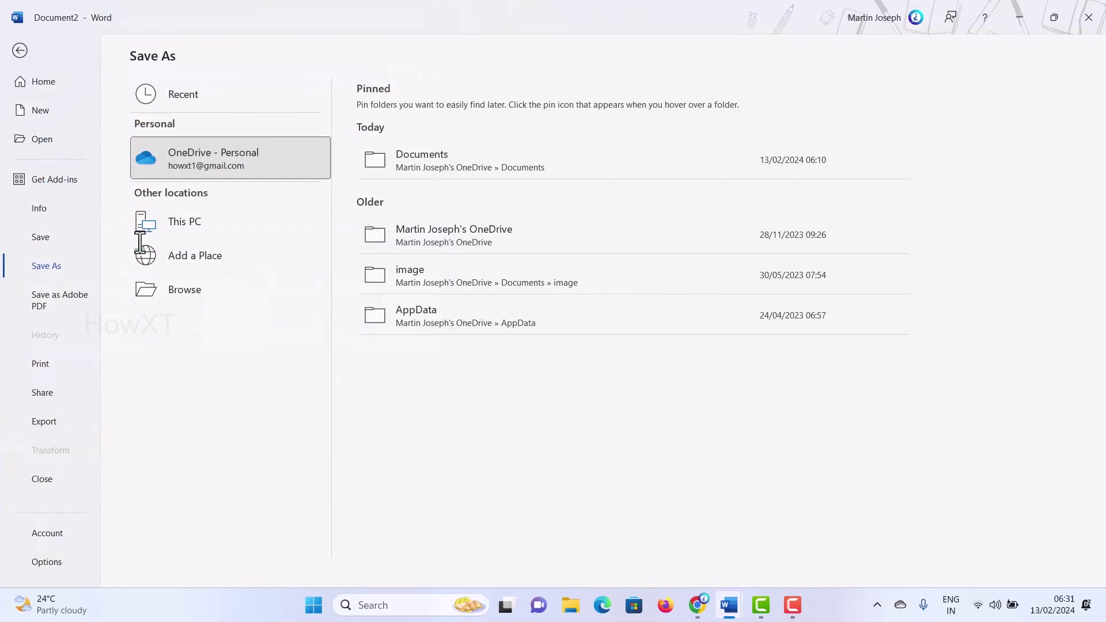